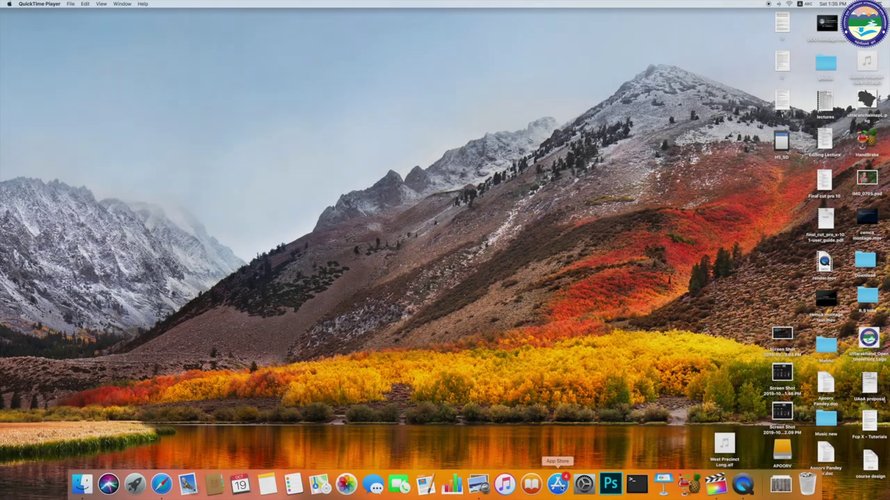
Step: Open the App Store and view the Final Cut Pro listing in the Final Cut Pro X collection
click(557, 484)
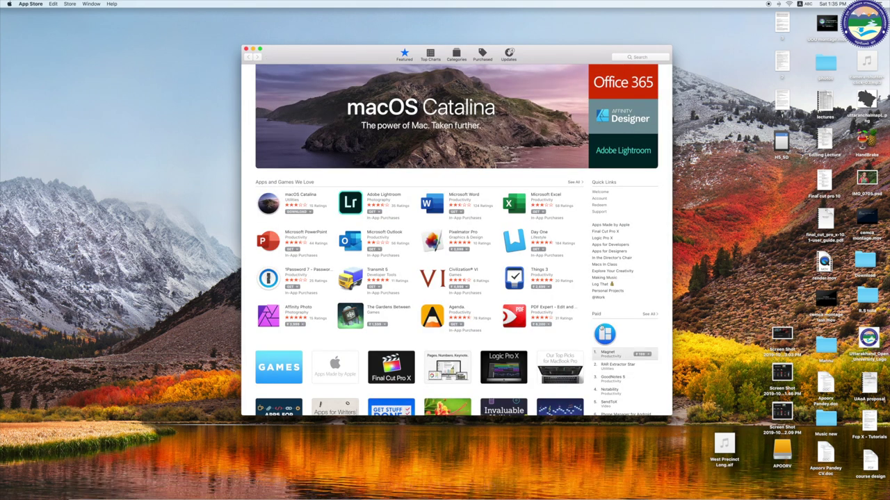
click(404, 371)
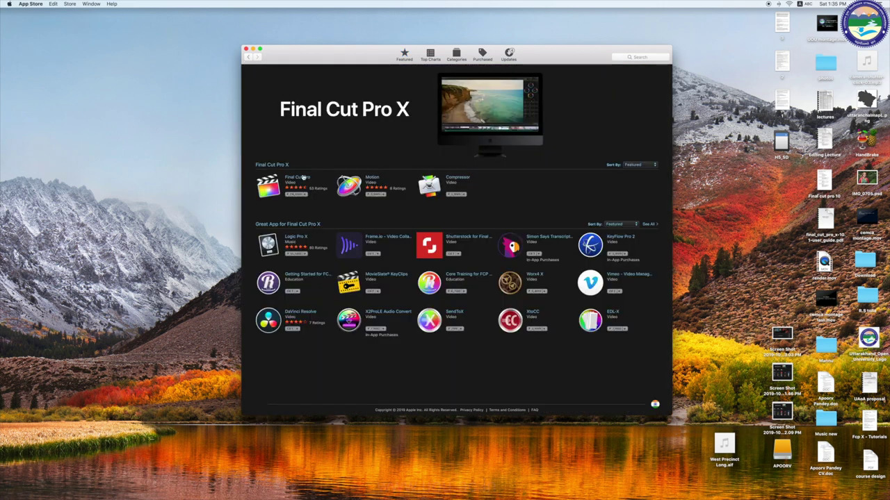
click(271, 187)
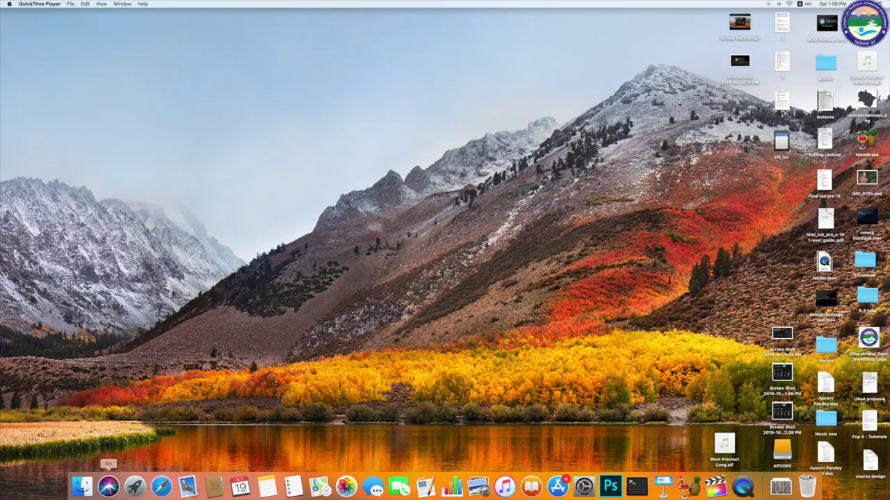
Step: Launch Final Cut Pro from the Applications folder in Finder
click(82, 485)
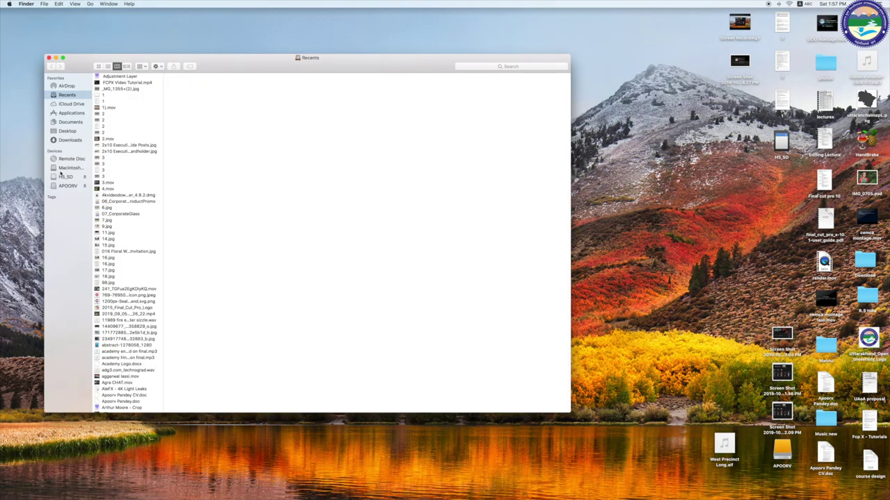
click(71, 112)
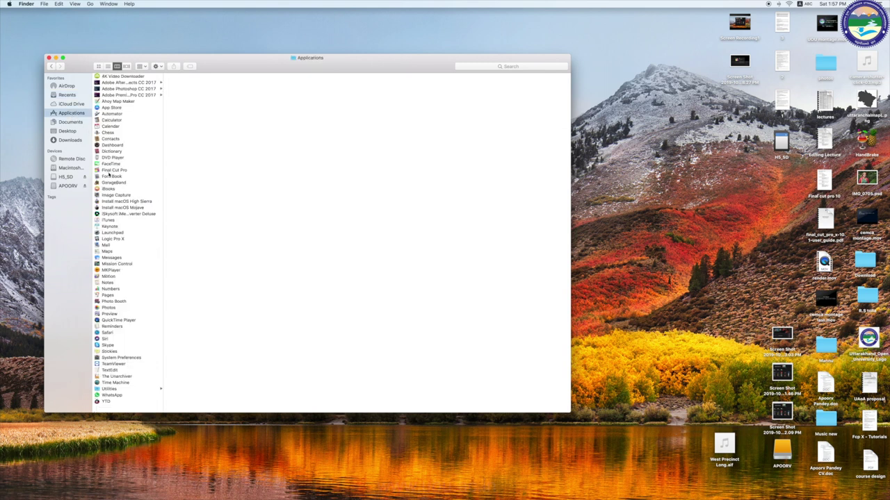
double_click(111, 171)
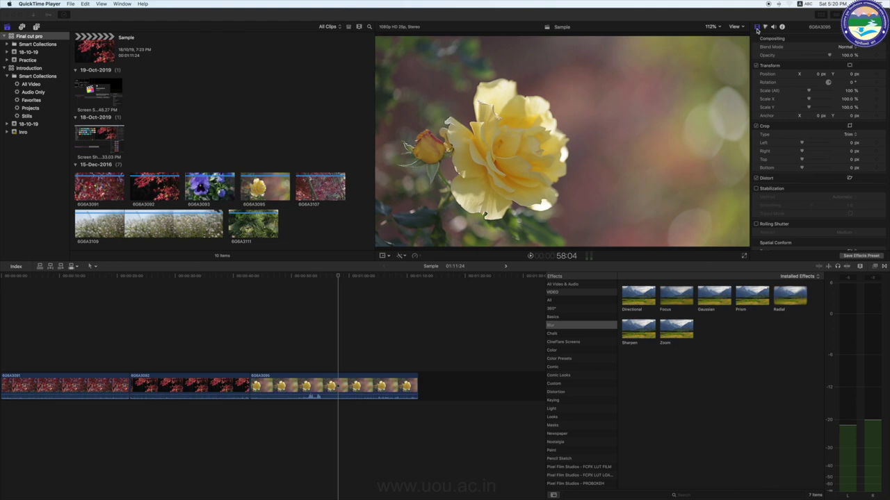
Step: Examine the video, audio and color inspectors for the yellow rose clip
click(757, 30)
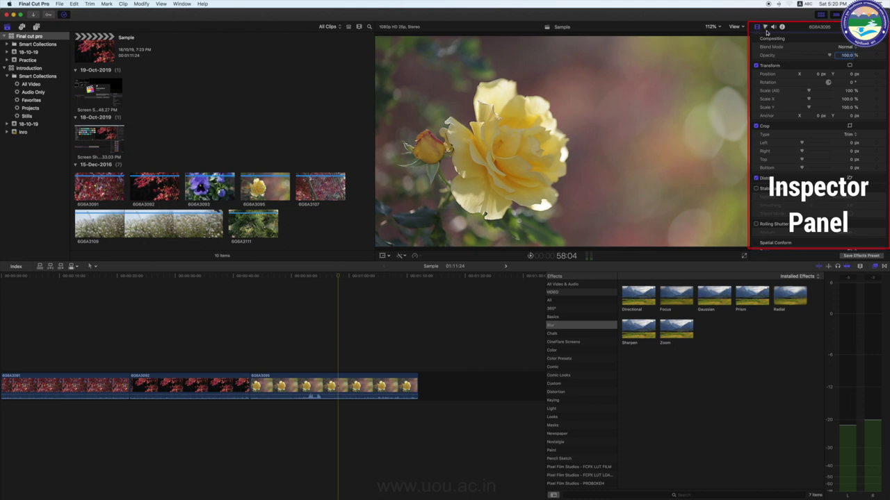
click(773, 28)
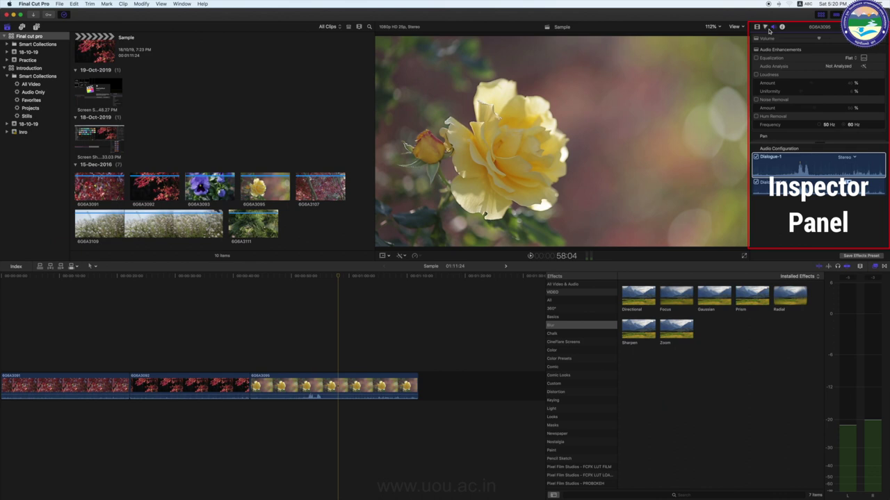
click(757, 29)
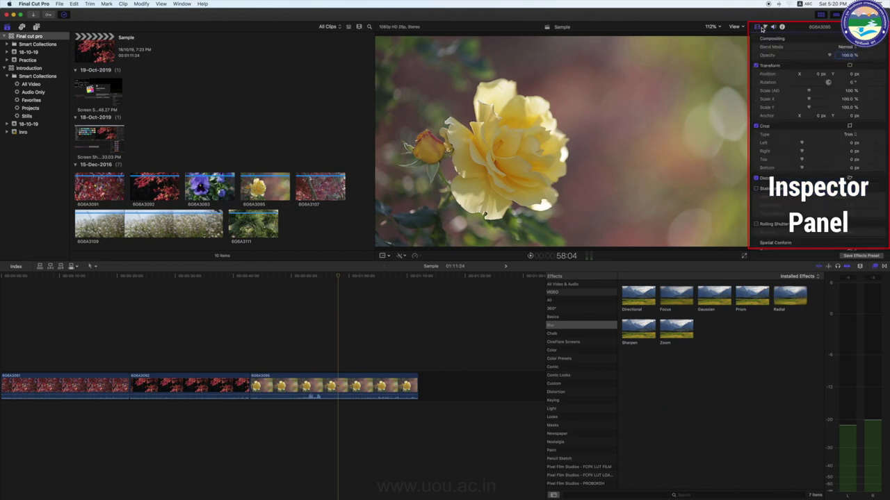
click(764, 27)
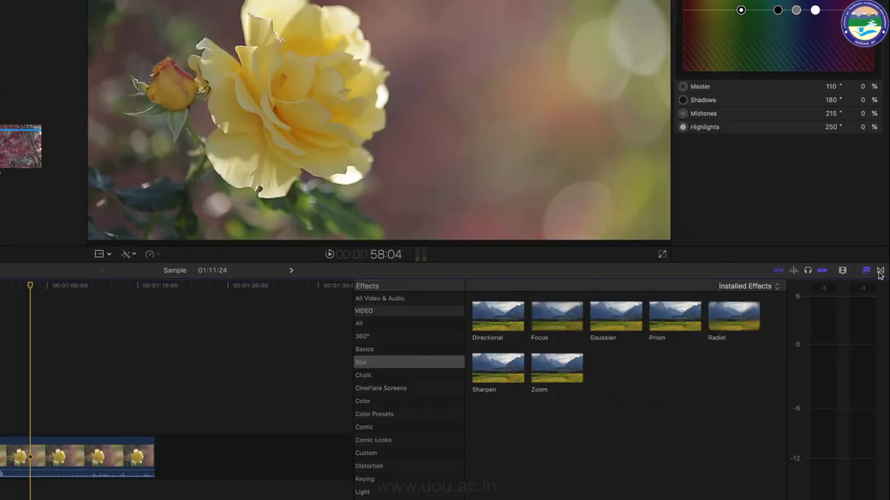
Step: Examine the Effects and Transitions browsers by showing and hiding each, and toggle the audio meters
click(880, 272)
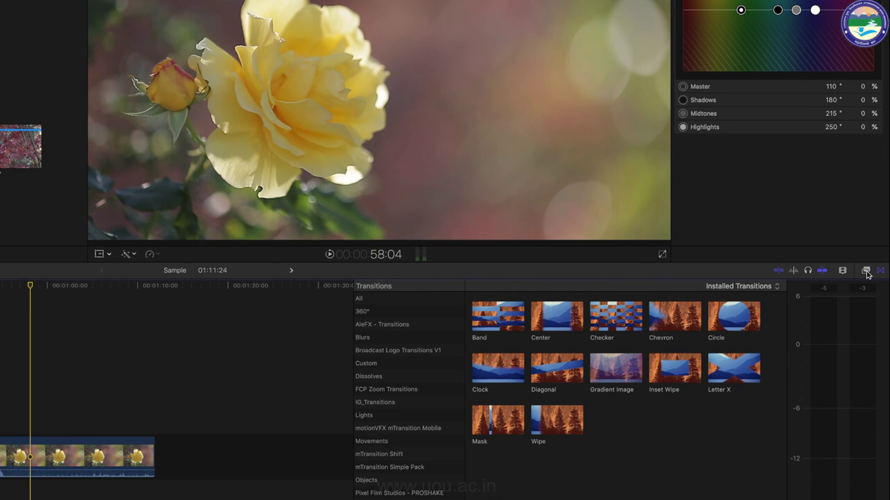
click(866, 271)
click(866, 272)
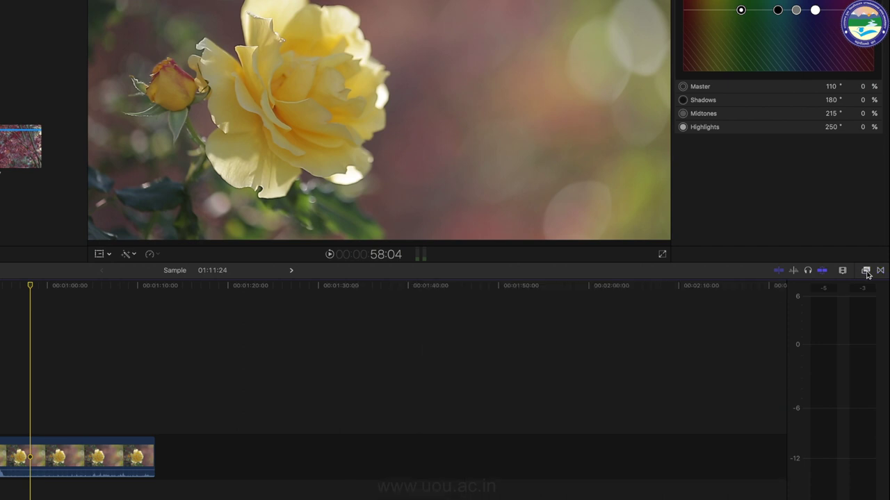
click(866, 271)
click(880, 272)
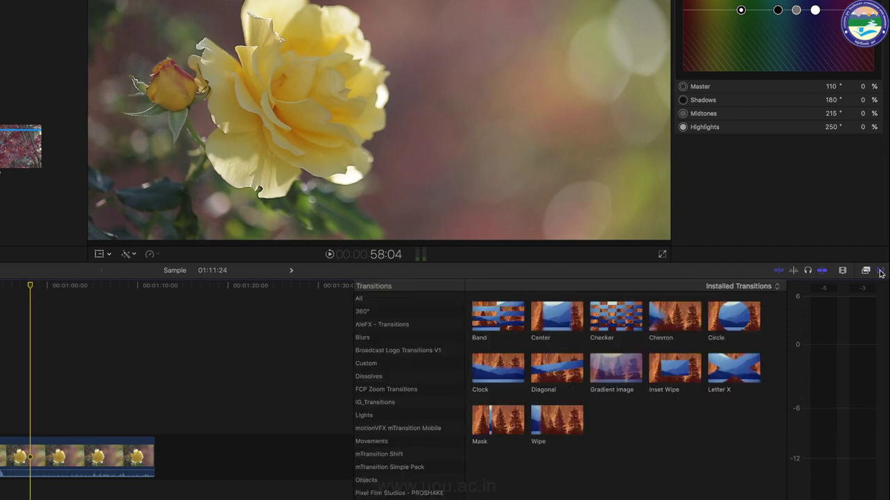
click(880, 272)
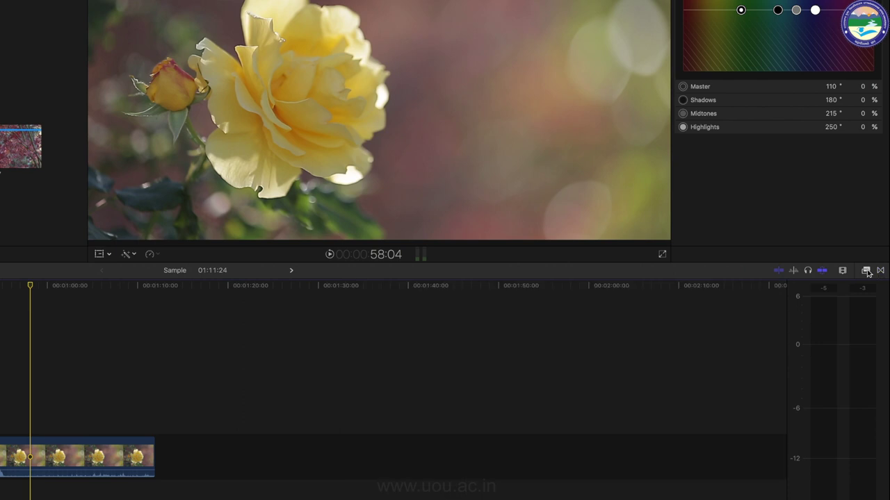
click(866, 271)
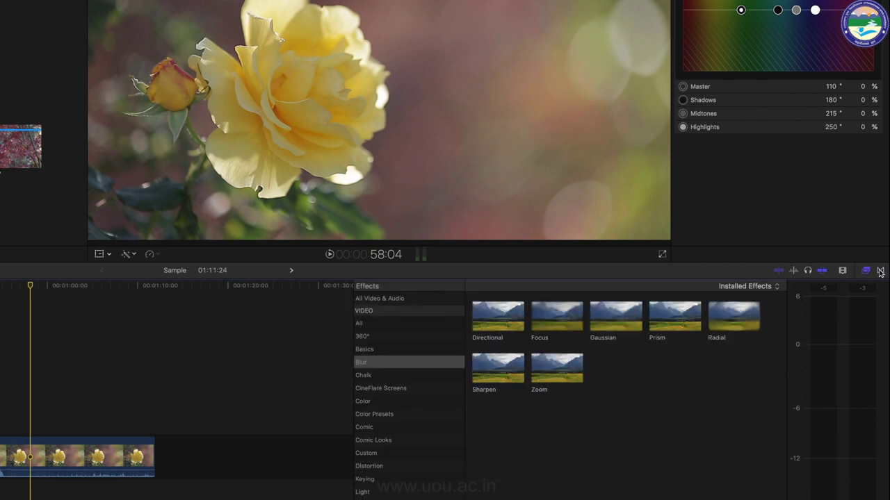
click(880, 272)
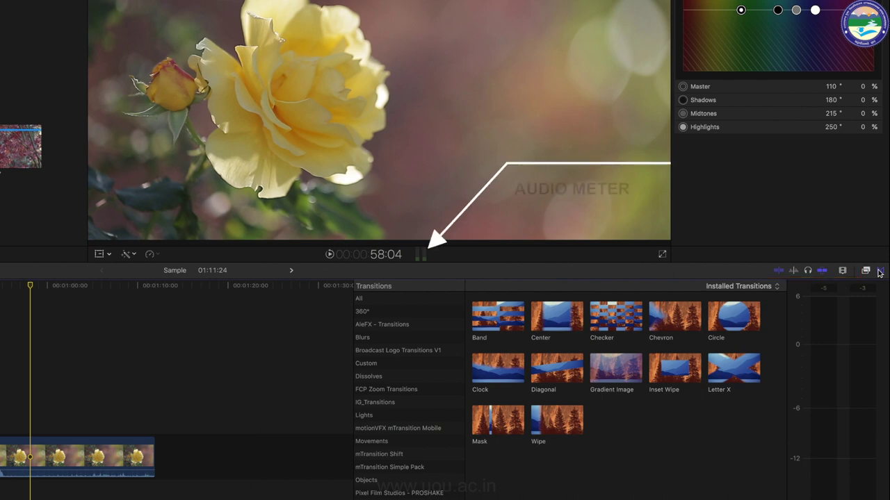
click(879, 272)
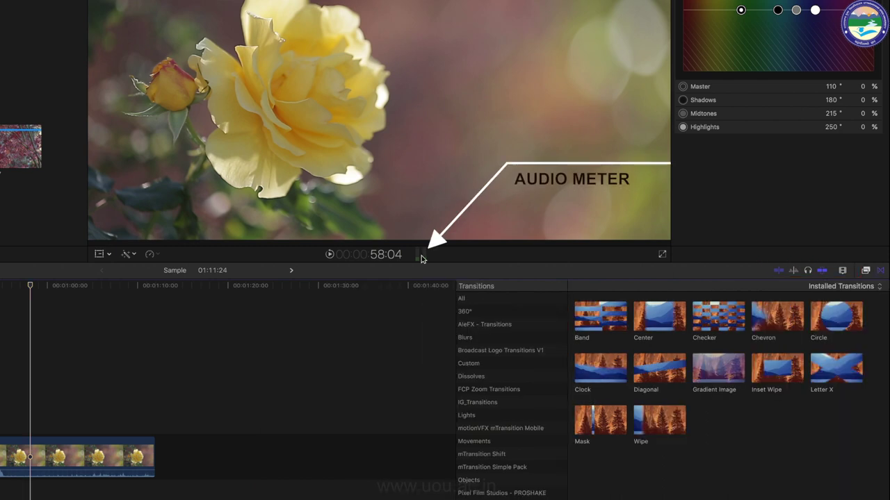
click(421, 256)
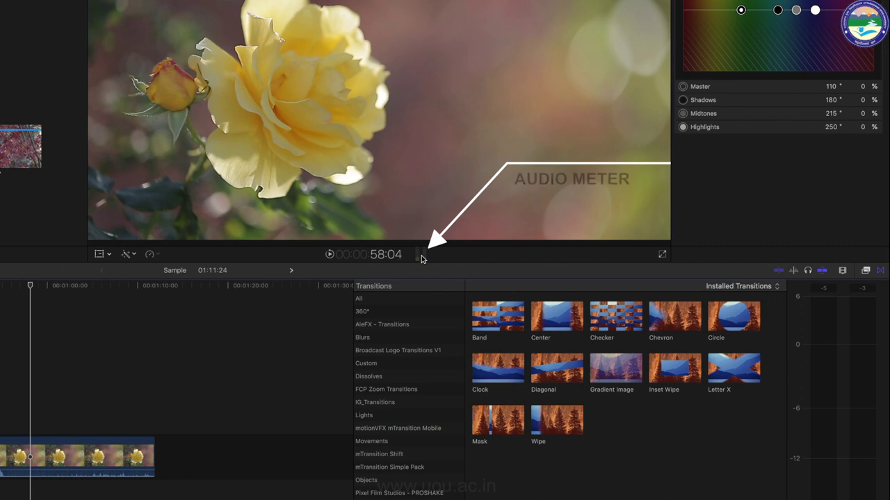
Step: Examine the retiming, enhancement and transform options below the viewer and the list of timeline editing tools
click(153, 255)
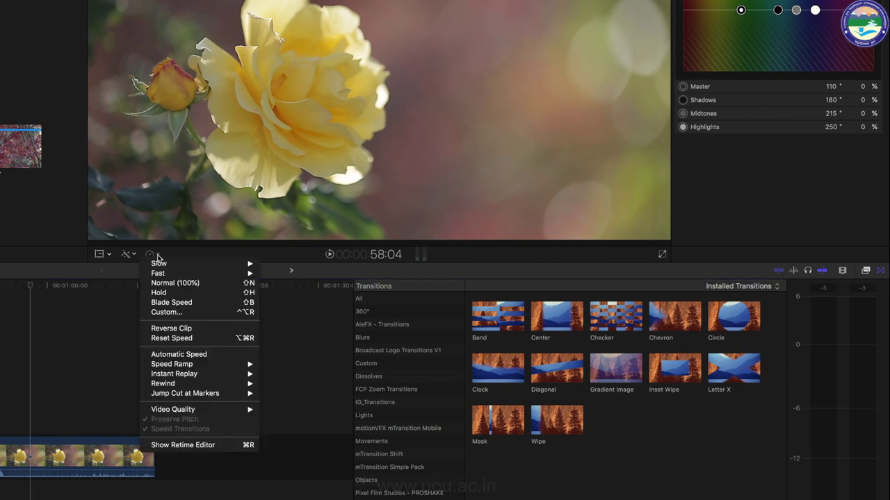
click(134, 256)
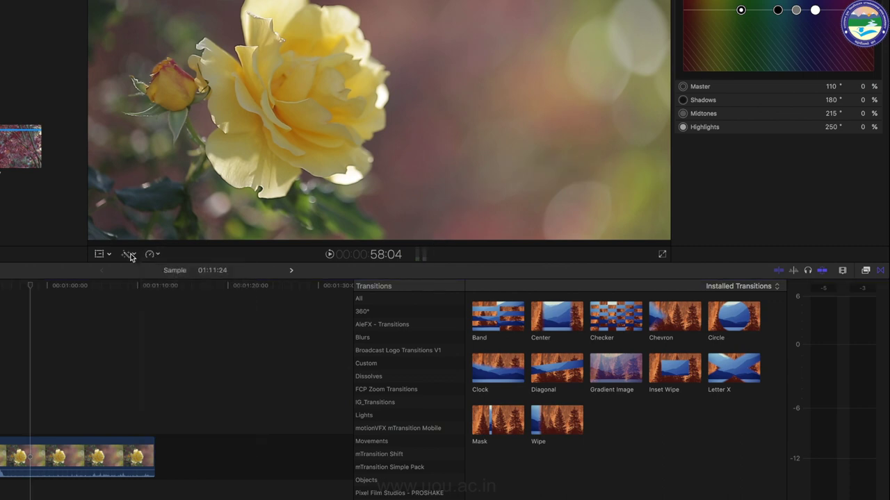
click(133, 256)
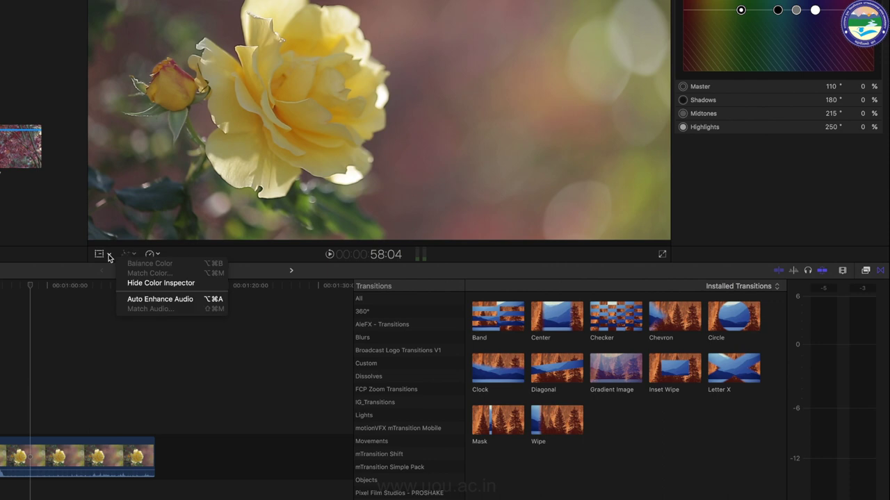
click(110, 256)
click(110, 256)
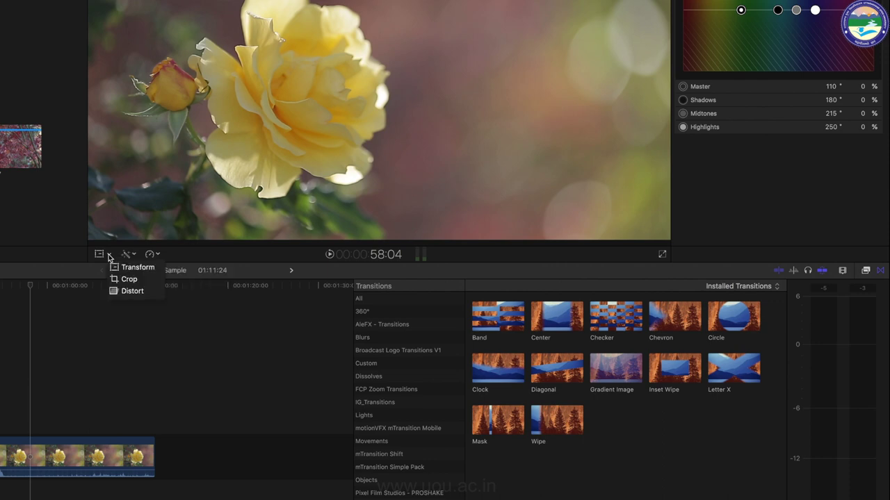
click(109, 256)
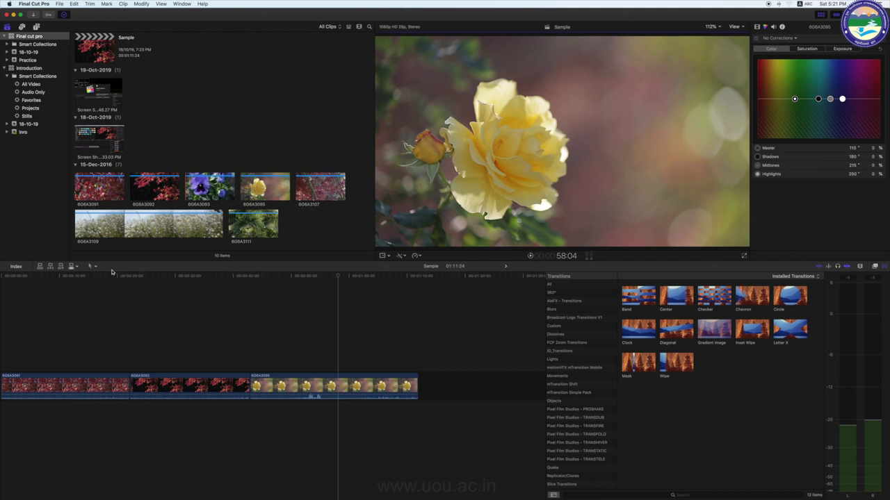
click(94, 267)
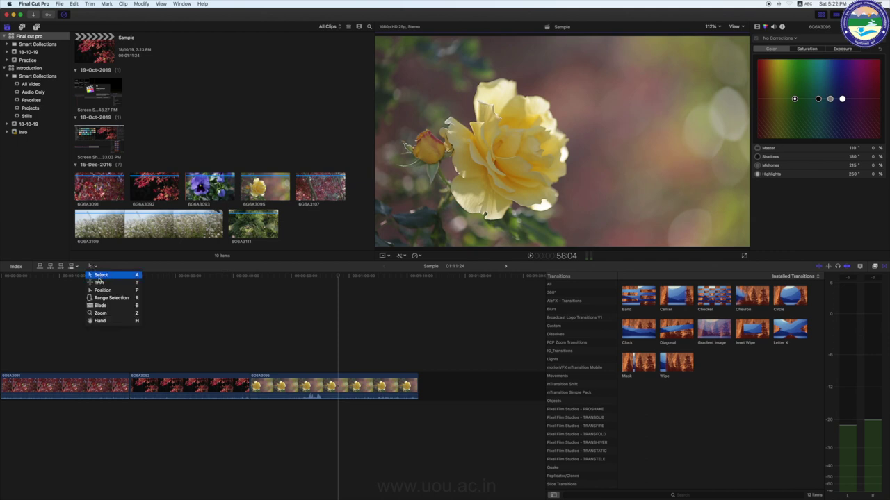
click(96, 338)
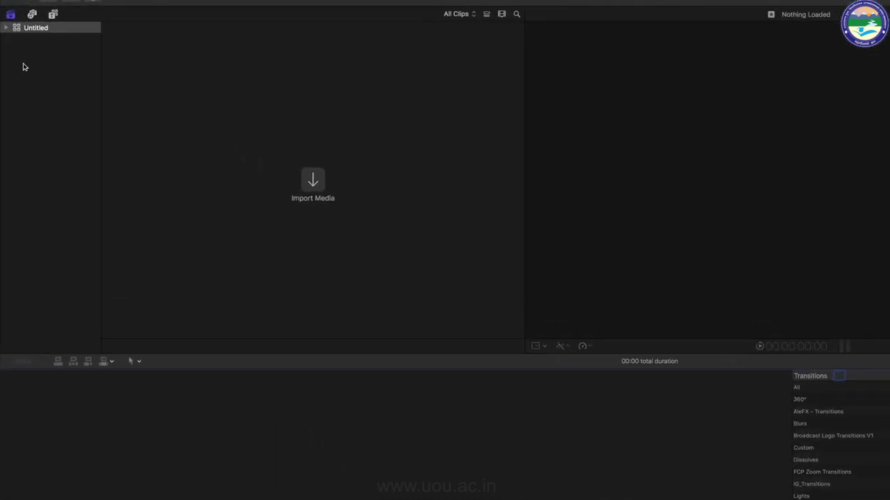
Step: Create a project in the Untitled library's 19-10-19 event, keeping the default name and 1080p HD, 1920x1080, 25p settings
click(5, 27)
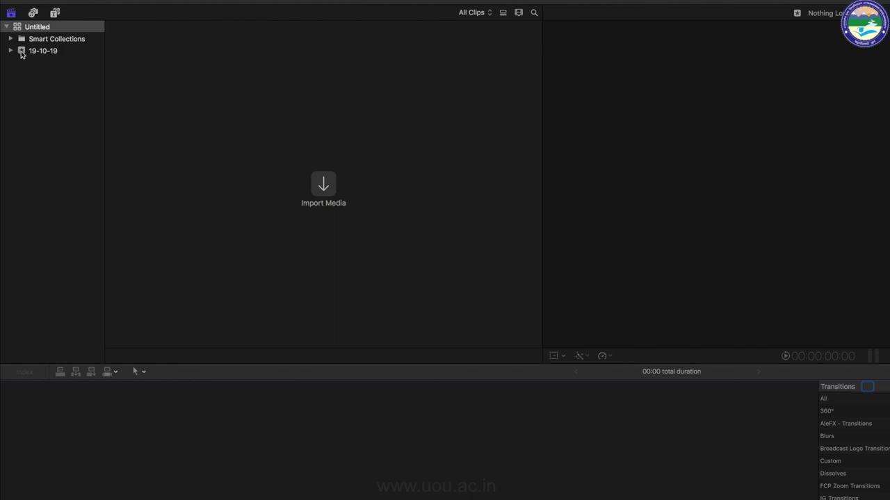
click(21, 53)
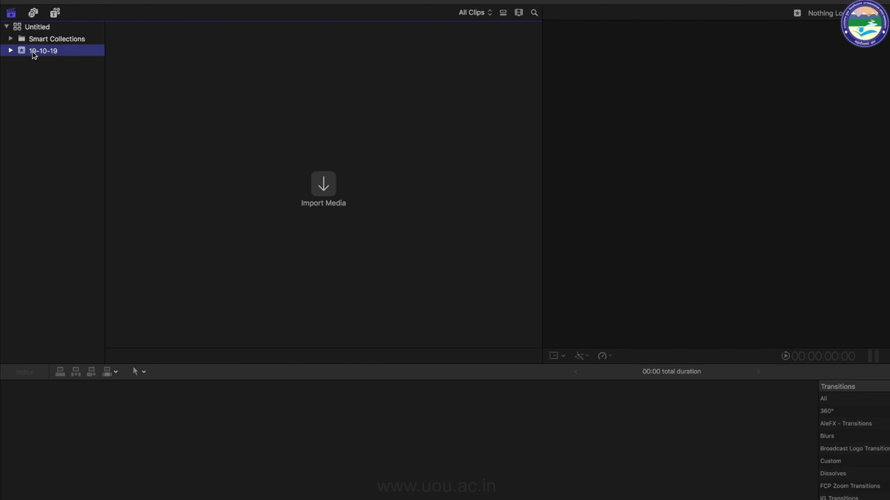
right_click(43, 59)
click(57, 74)
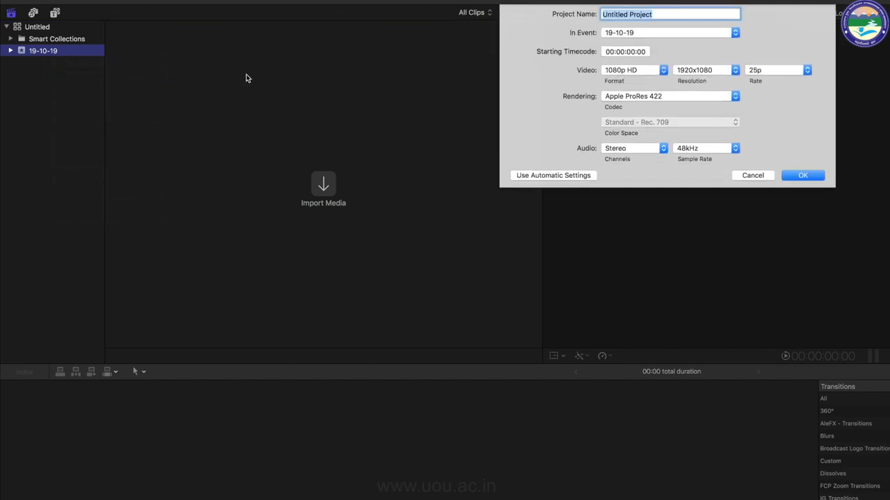
click(799, 176)
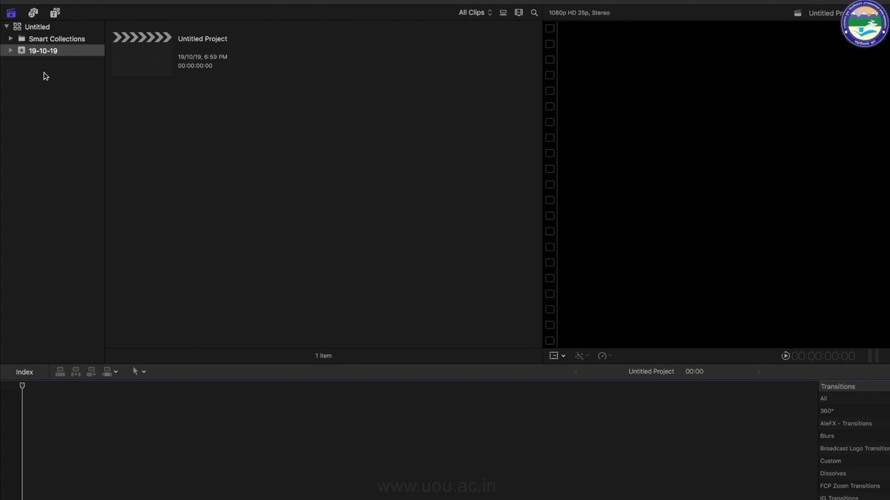
Step: Collapse the Untitled library and create a new library named Wedding, saved on the Desktop
click(6, 28)
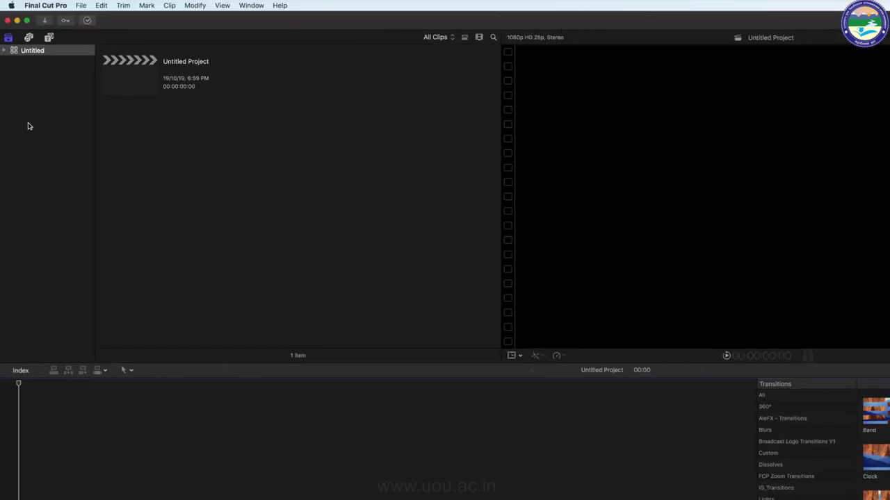
click(80, 6)
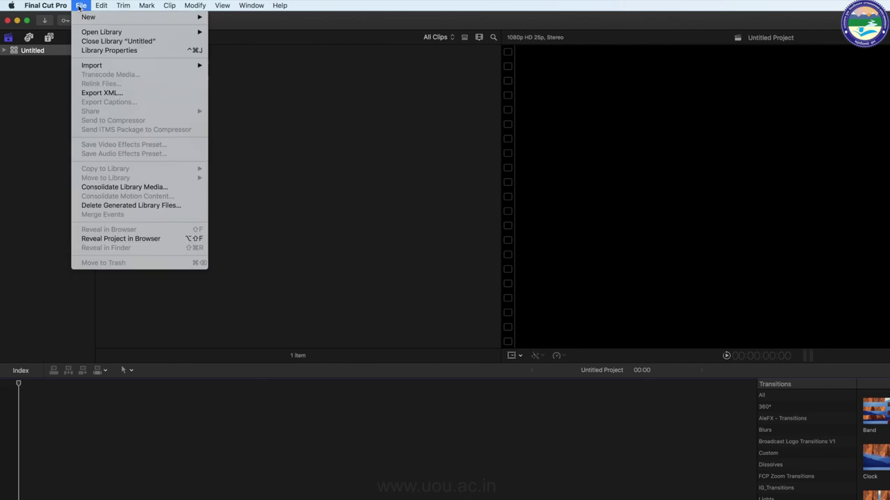
mouse_move(87, 16)
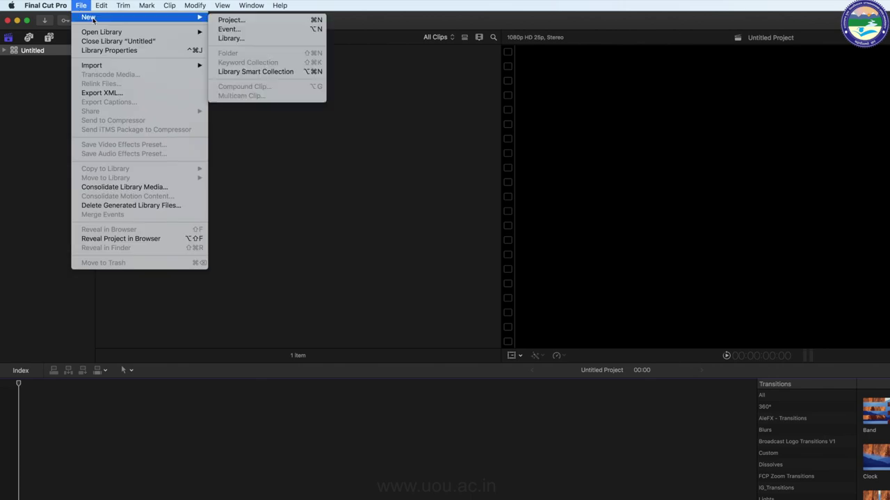
click(223, 40)
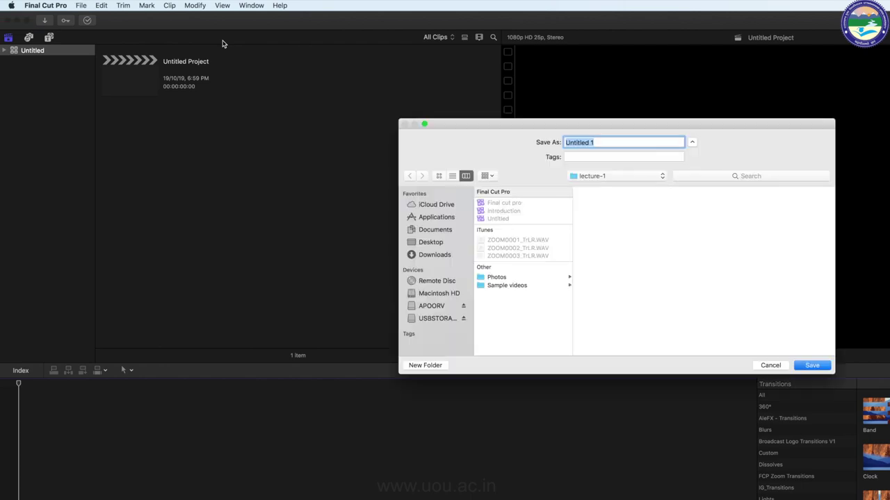
click(601, 143)
triple_click(601, 142)
text(Wedding)
click(429, 245)
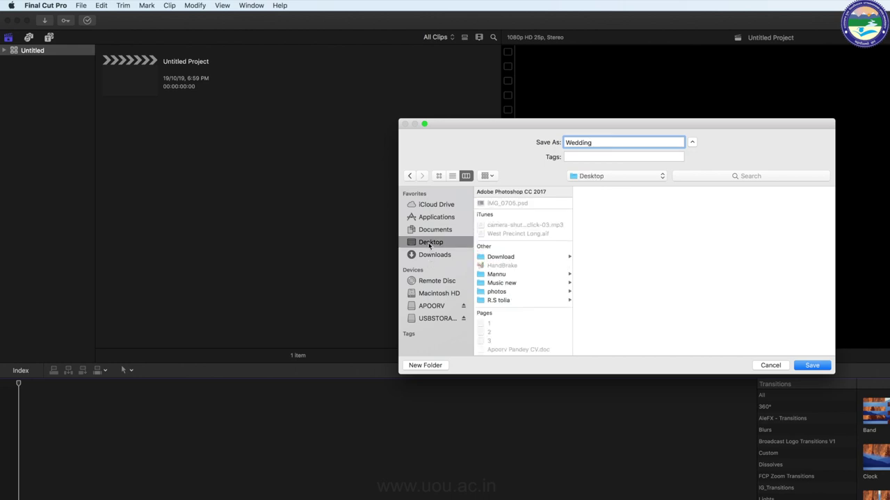
click(811, 365)
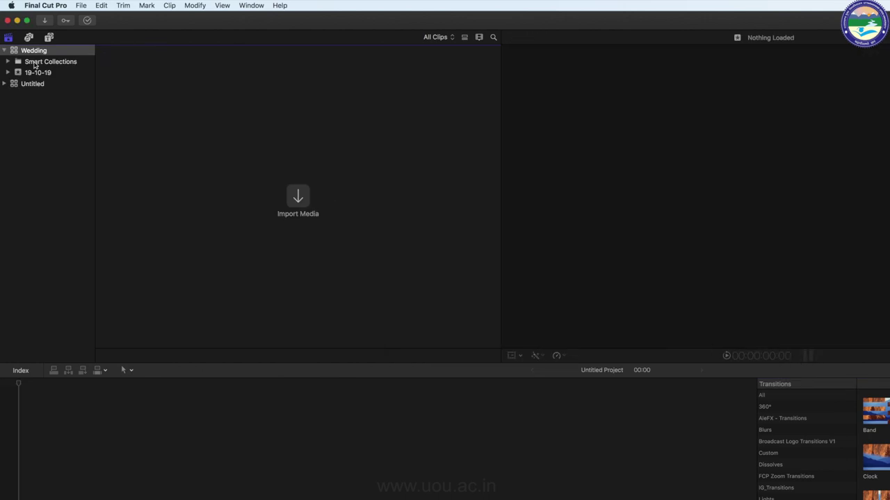
Step: Collapse the Wedding library and create a new library named Youtube, saved on the Desktop
click(4, 51)
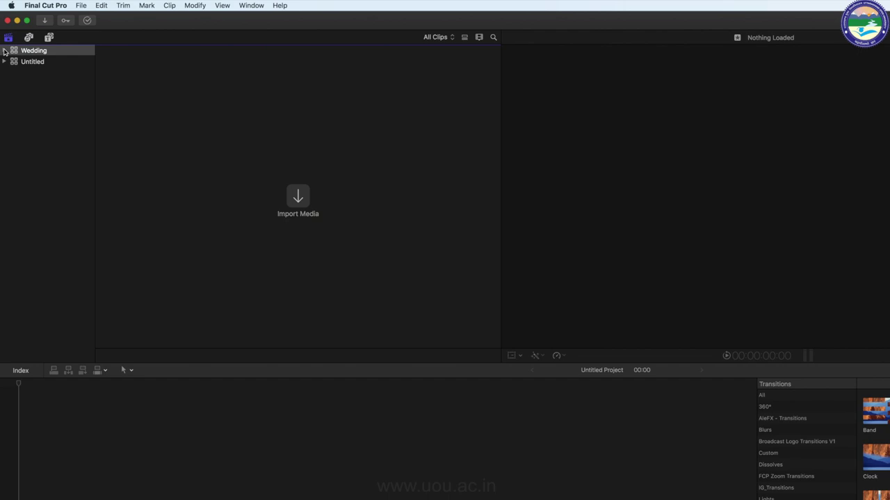
click(80, 5)
mouse_move(184, 17)
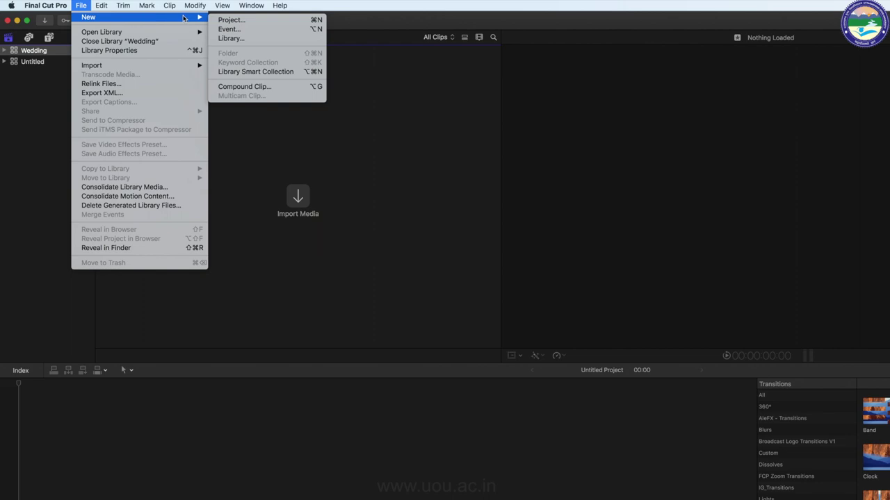
click(226, 38)
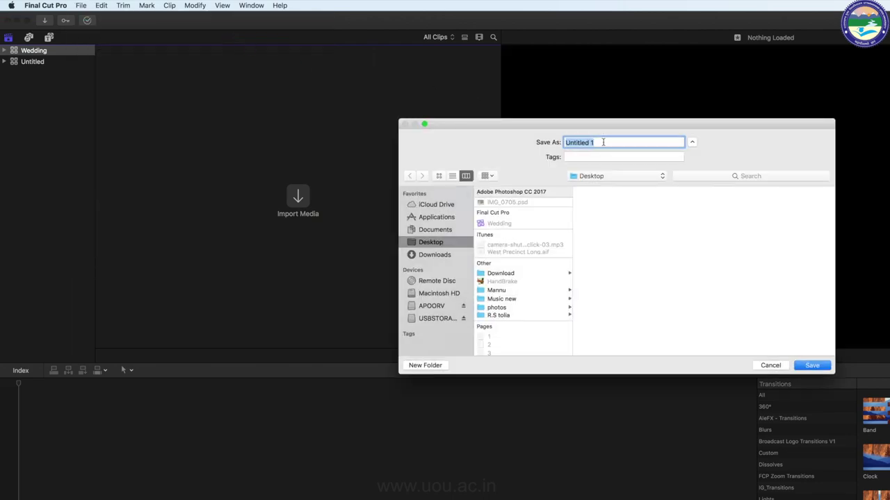
text(Youtube)
click(813, 366)
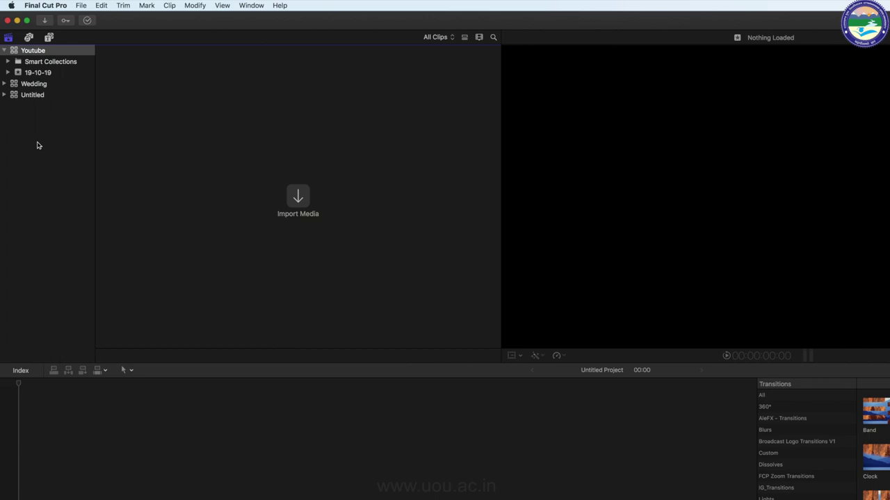
click(80, 6)
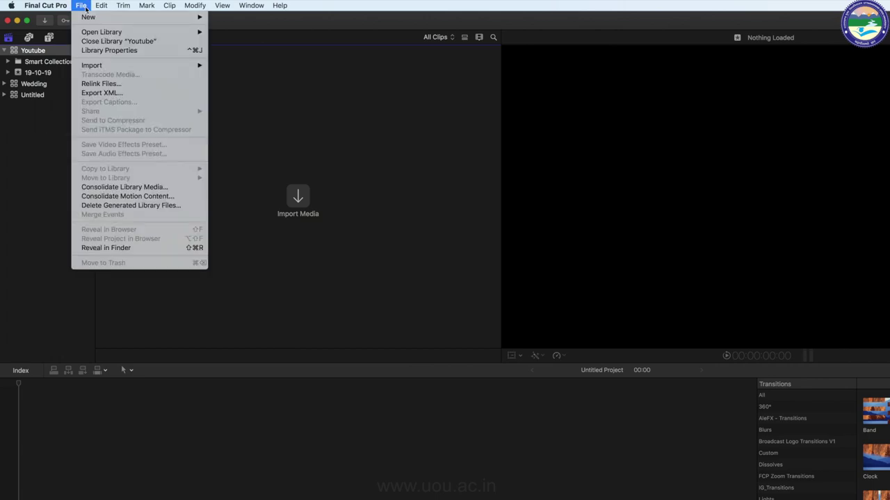
mouse_move(105, 16)
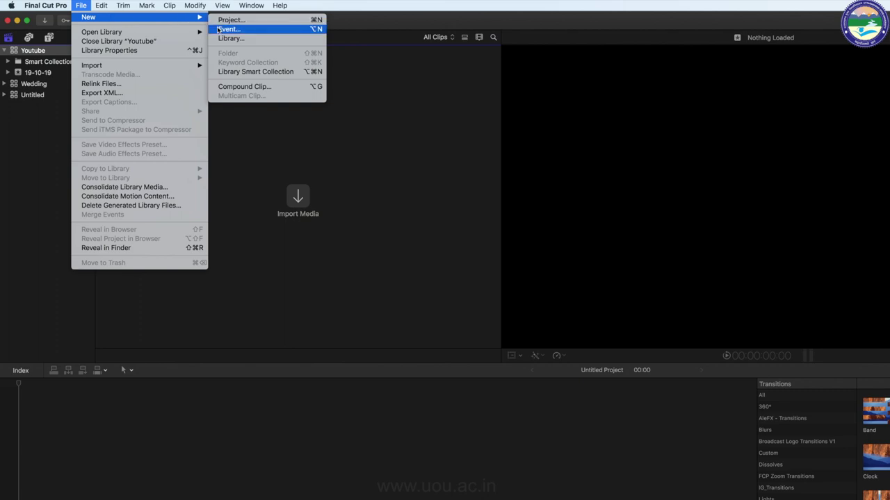
click(53, 98)
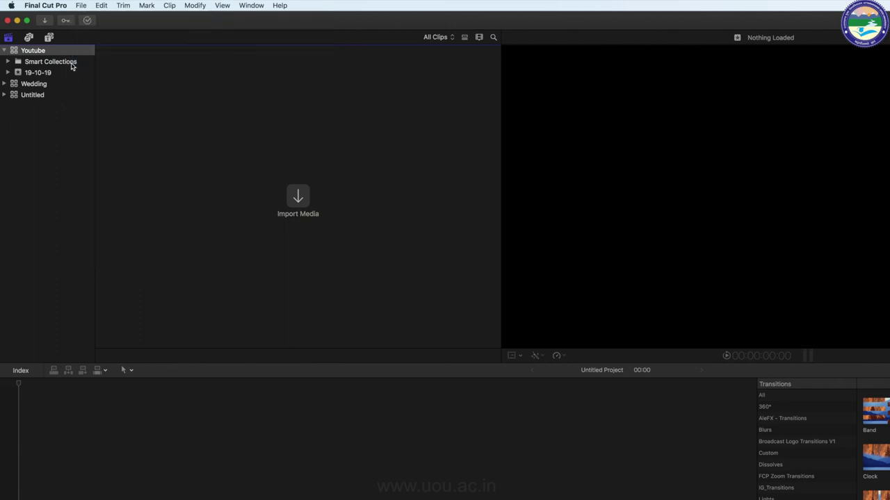
right_click(84, 63)
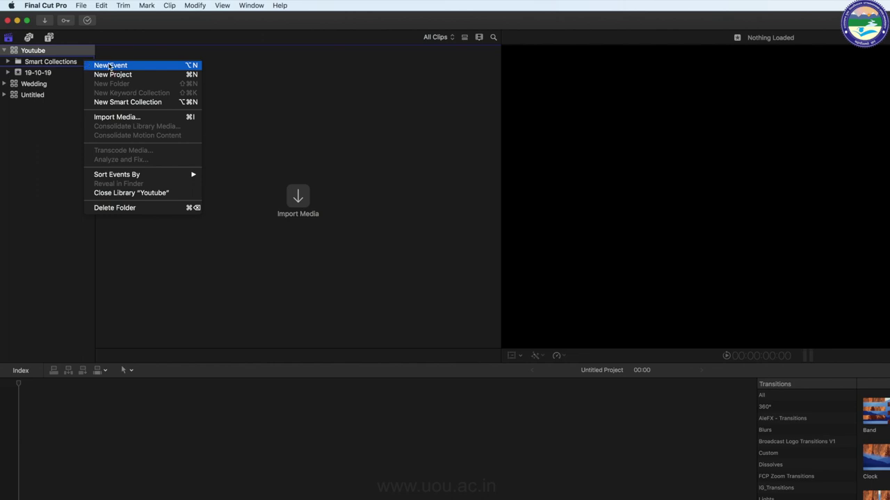
click(67, 72)
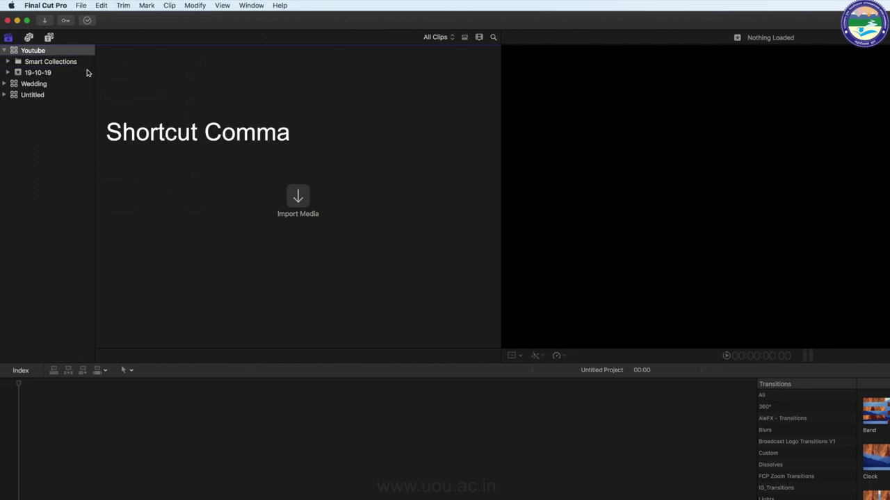
Step: Create an event named "video lecture" in the Youtube library without adding a new project
key(super+alt+n)
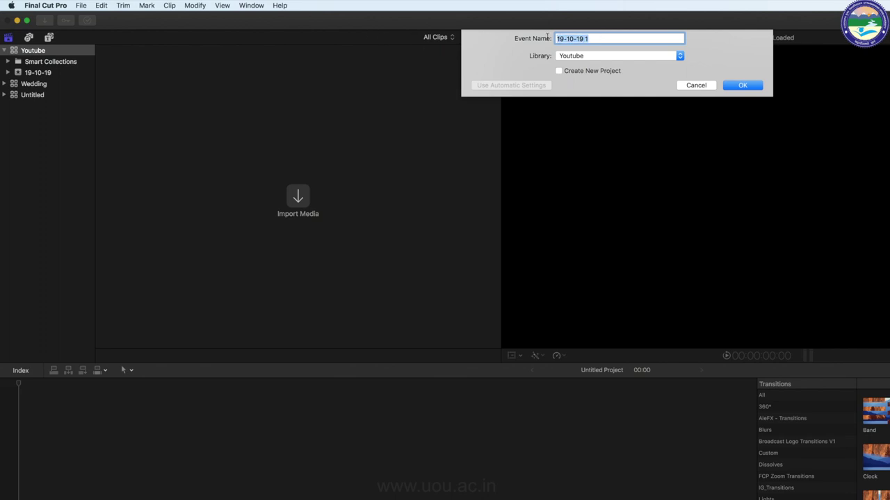
text(video lecture)
click(656, 55)
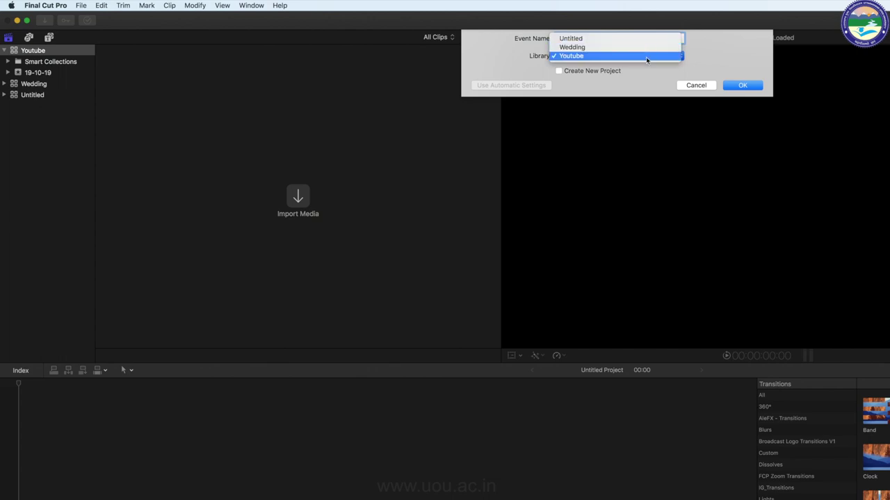
click(648, 57)
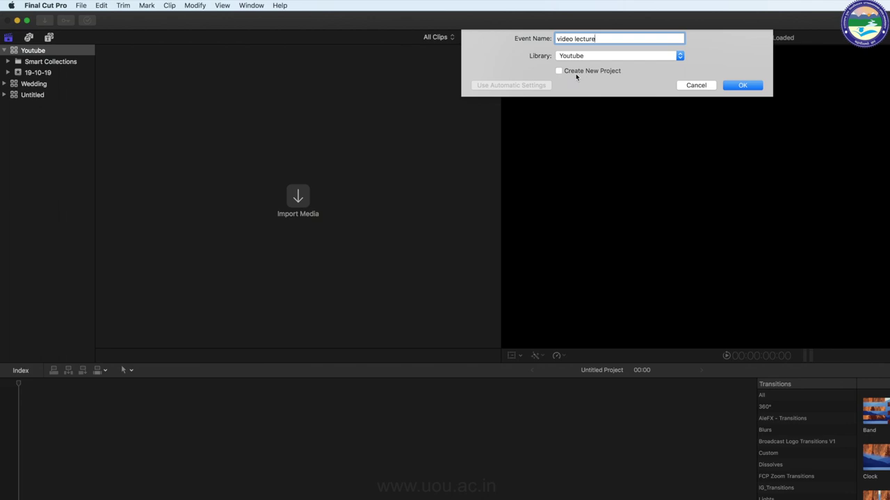
click(733, 86)
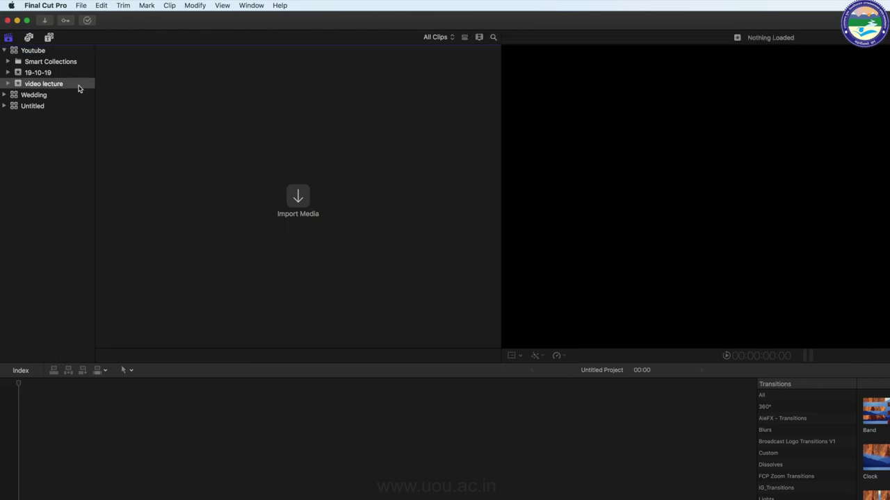
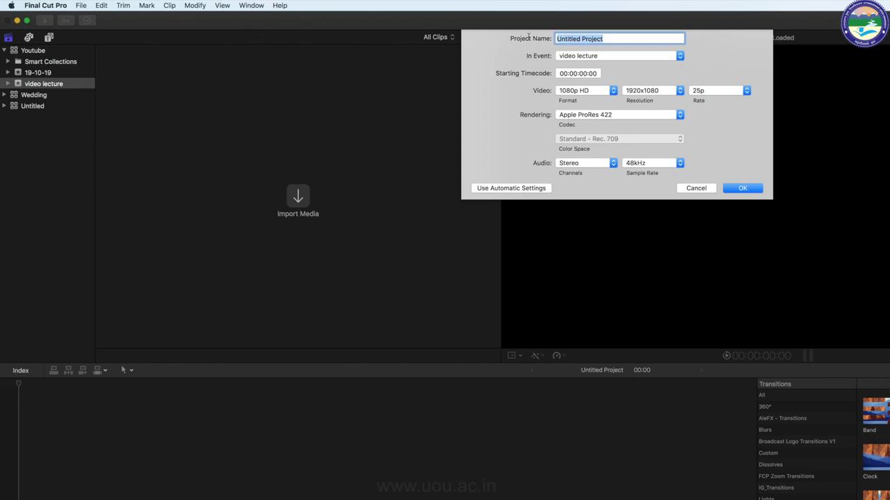
Step: Name the new project Lecture-1 and keep it in the Youtube library's video lecture event
text(Lecture-1)
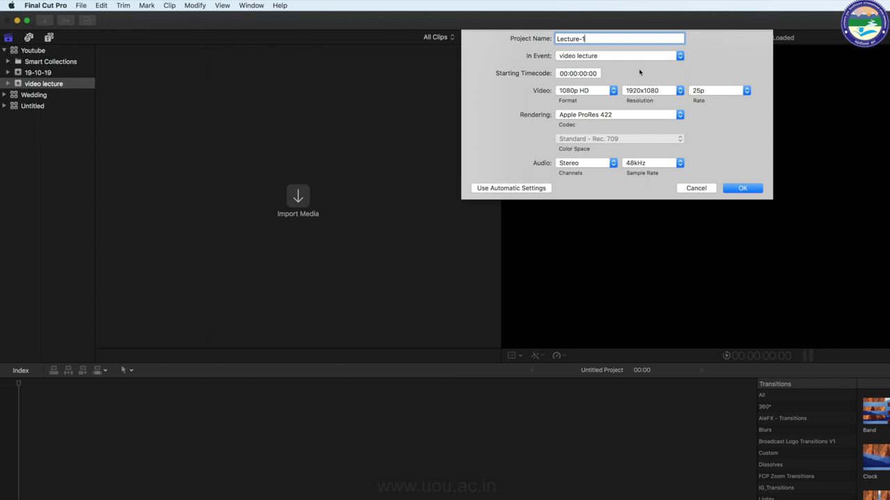
click(617, 57)
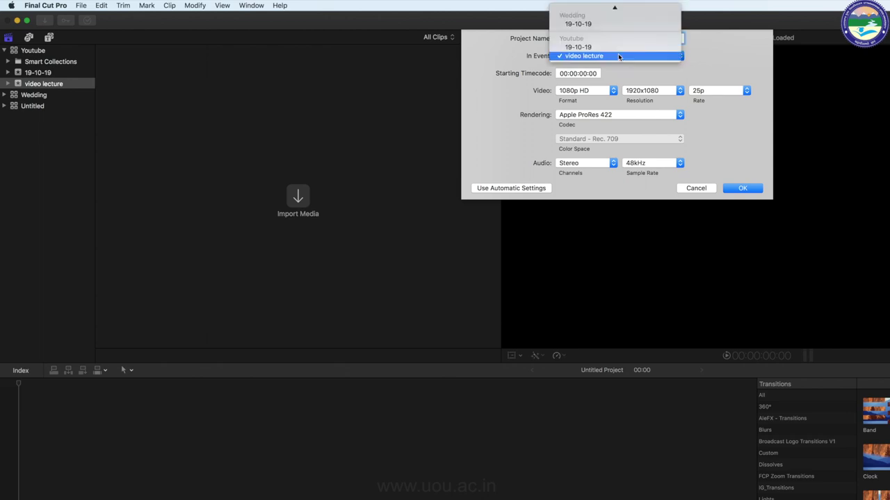
click(619, 56)
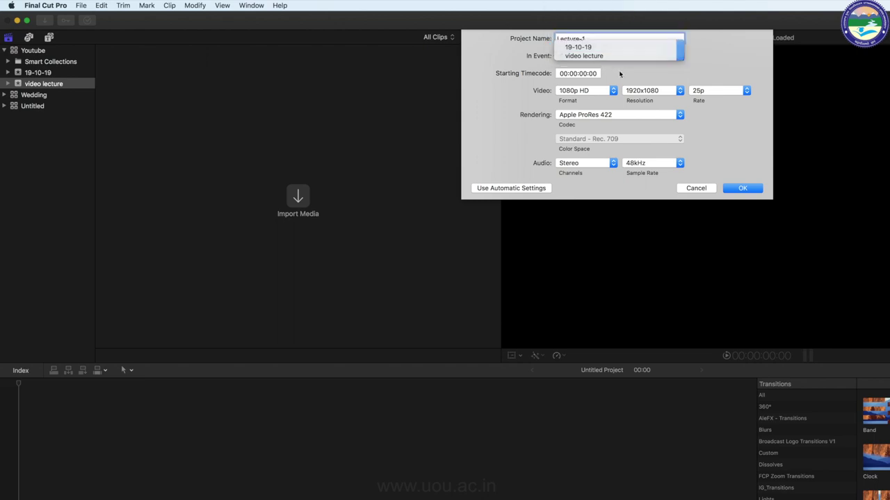
click(612, 58)
click(640, 84)
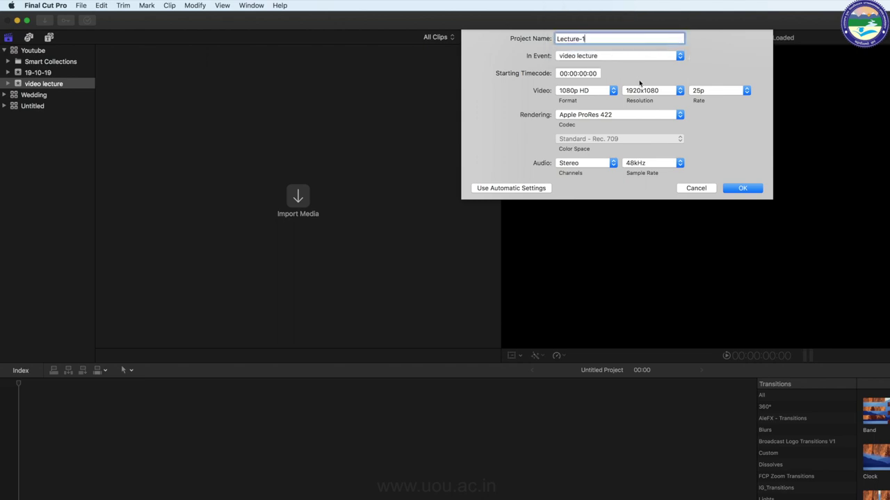
Step: Examine the available video formats, resolutions and frame rates for the Lecture-1 project
click(607, 93)
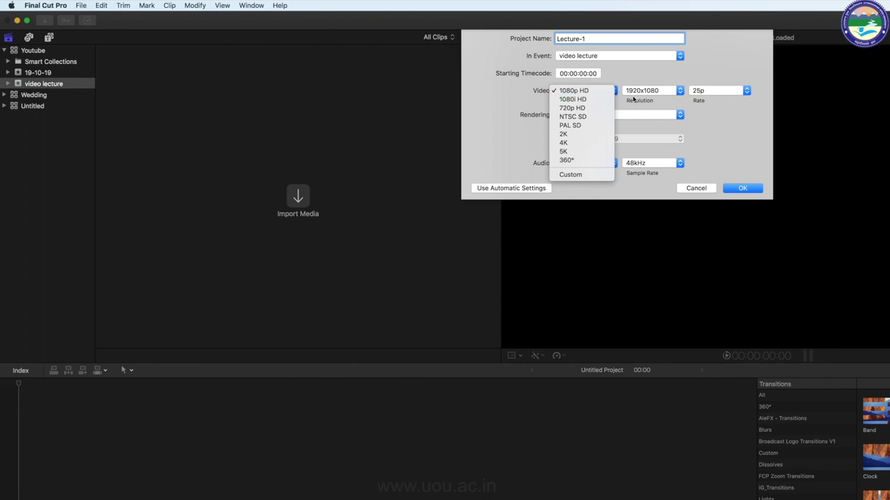
click(634, 99)
click(672, 93)
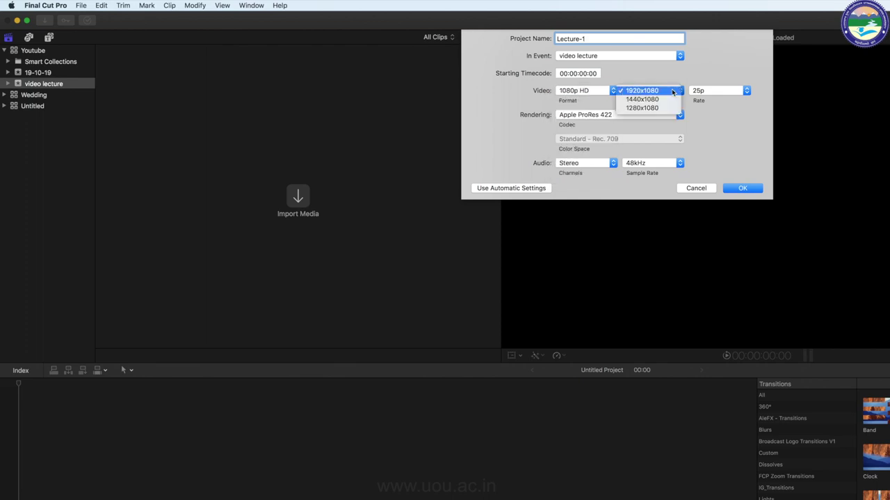
click(714, 110)
click(722, 93)
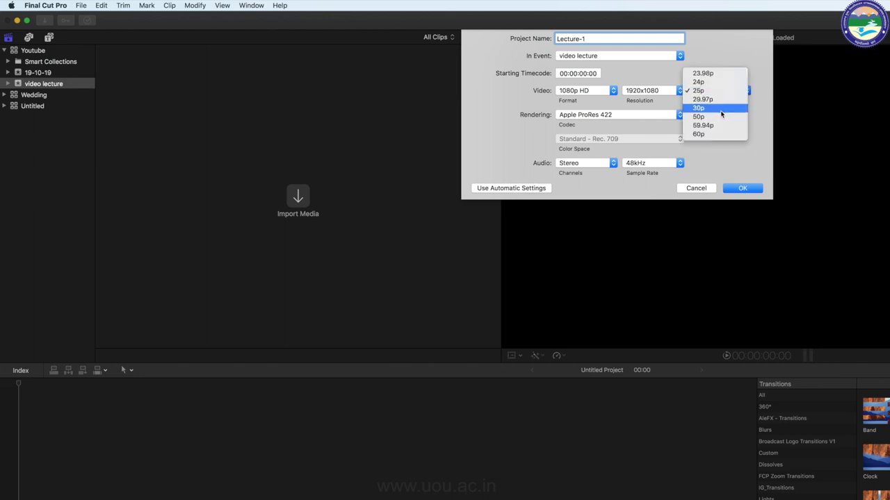
click(759, 115)
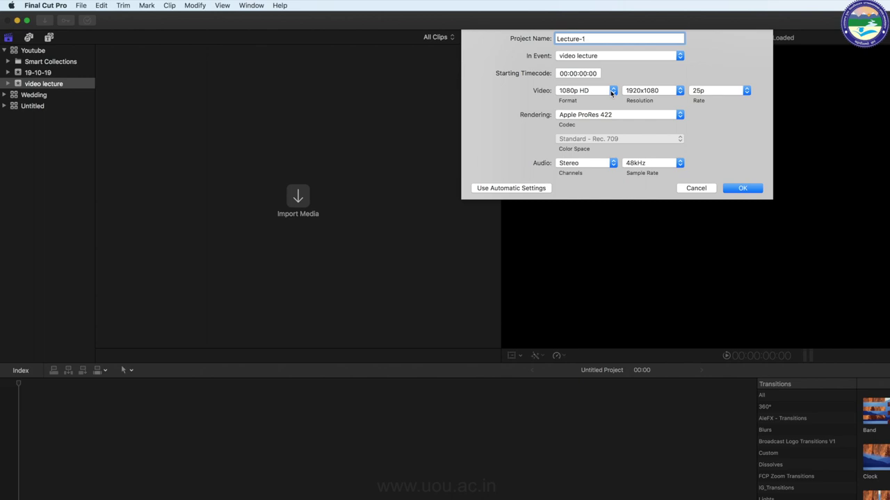
Step: Try a custom video format for the Lecture-1 project with a resolution of 1200 x 1200
click(611, 92)
click(568, 175)
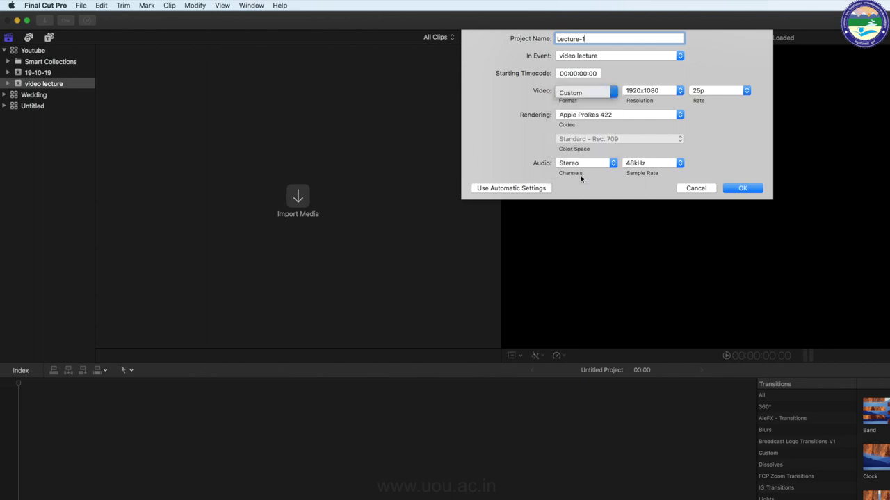
double_click(624, 94)
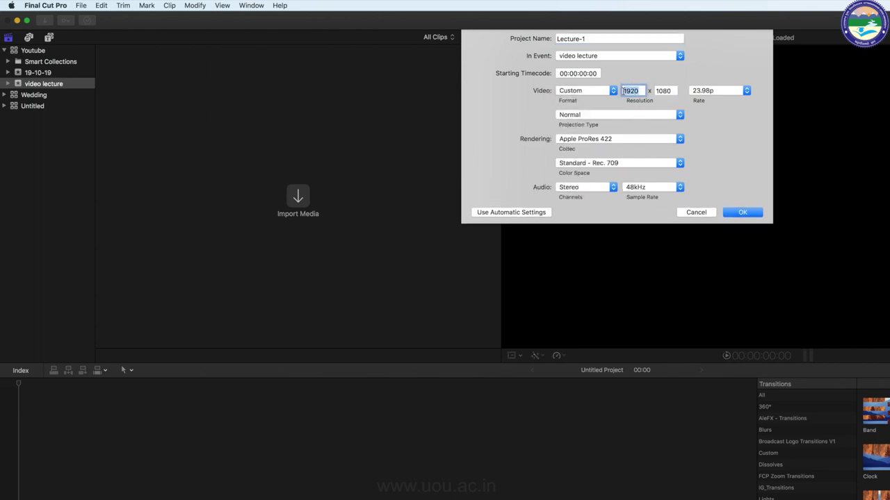
text(1200)
double_click(676, 91)
text(1200)
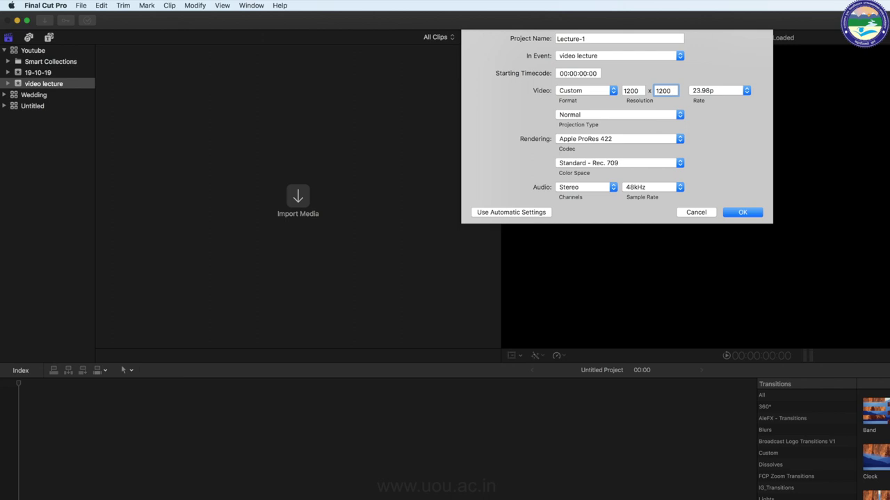
Step: Set the Lecture-1 project's video format to 1080p HD, 1920x1080, at a rate of 25p
click(609, 93)
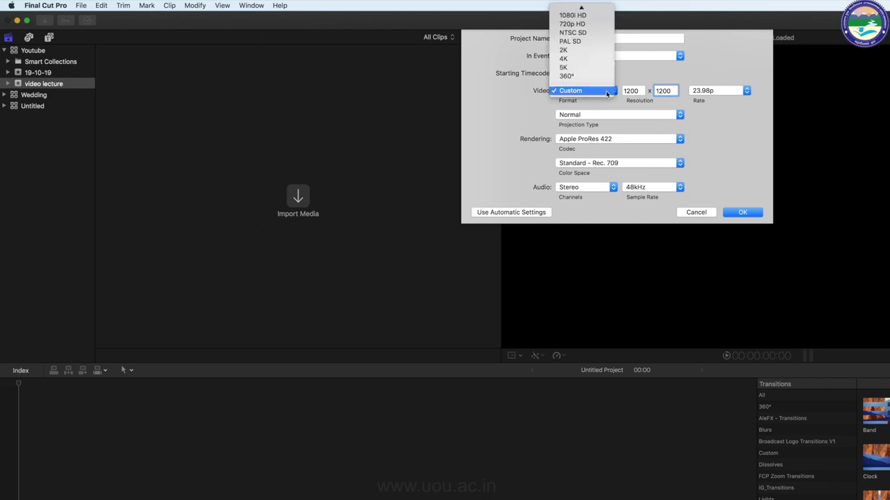
click(581, 14)
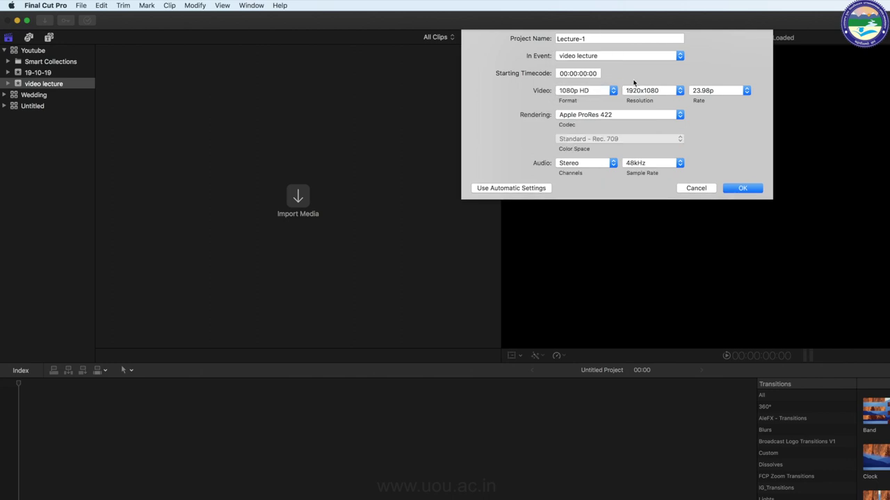
click(713, 92)
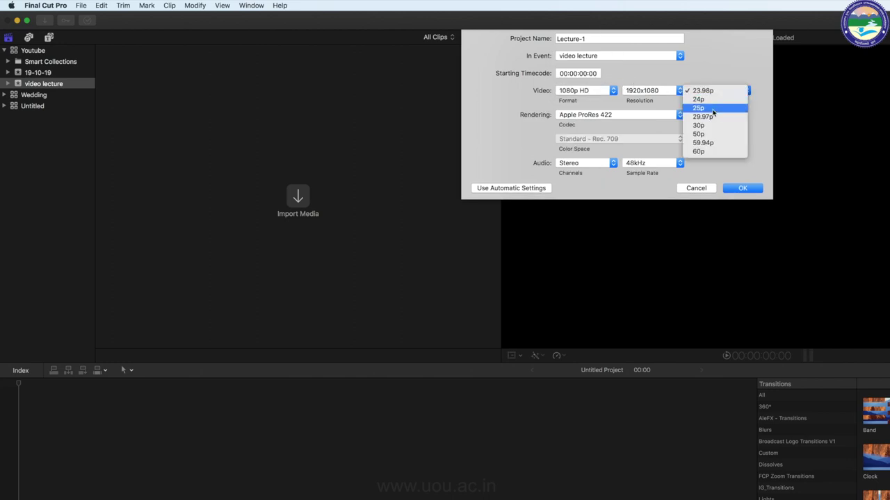
click(712, 109)
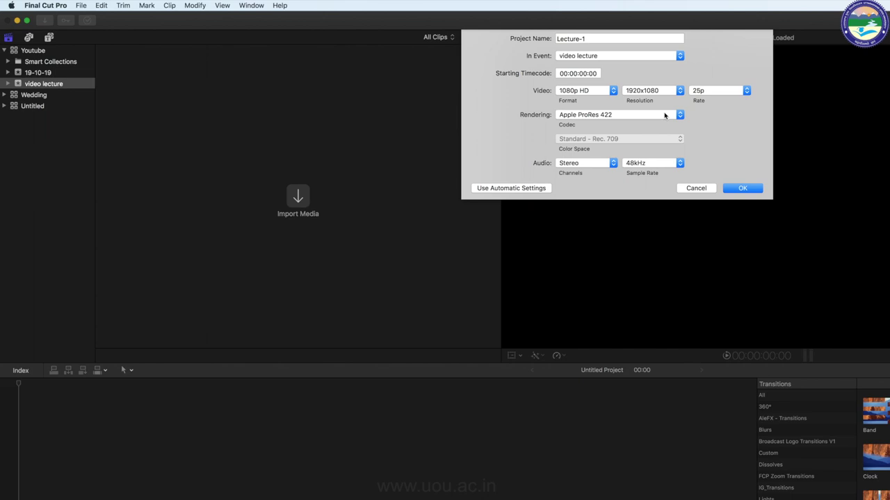
Step: Review the audio options, keep Stereo at 48kHz, and create the Lecture-1 project
click(605, 165)
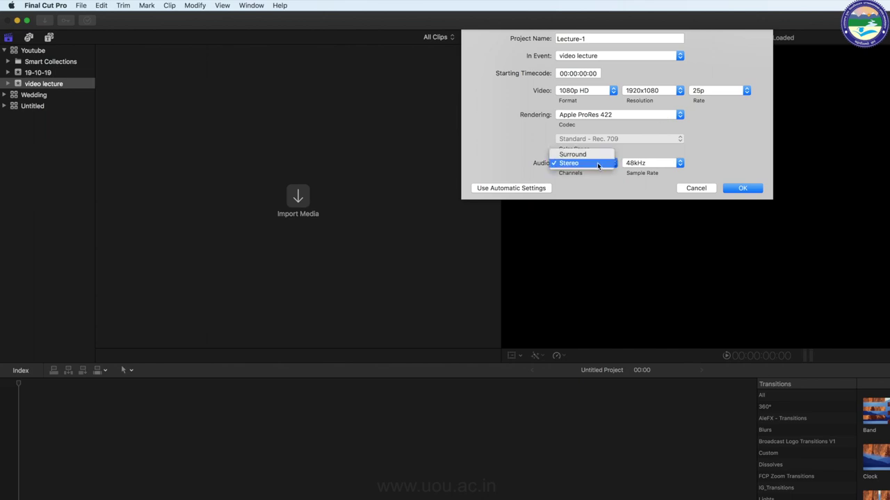
click(598, 164)
click(653, 164)
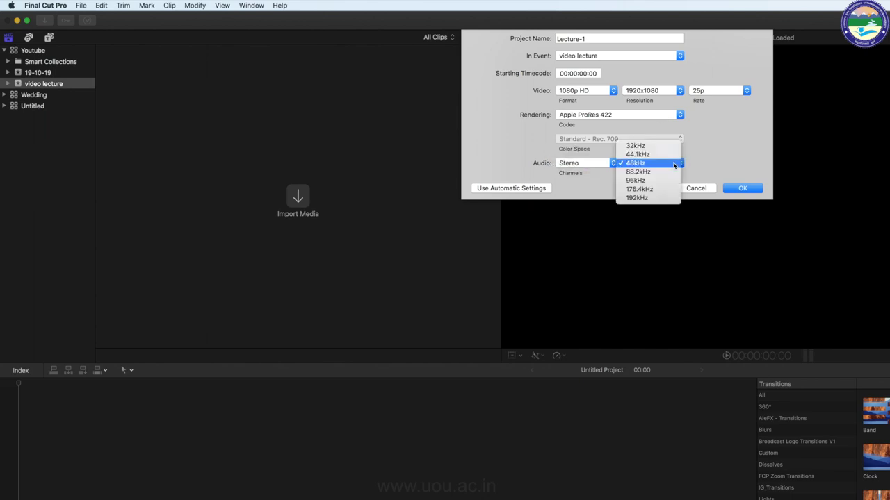
click(709, 162)
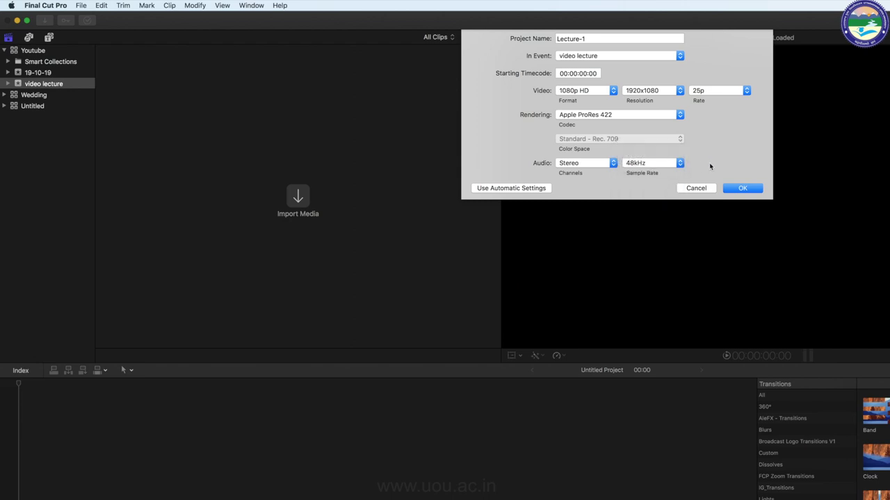
click(743, 191)
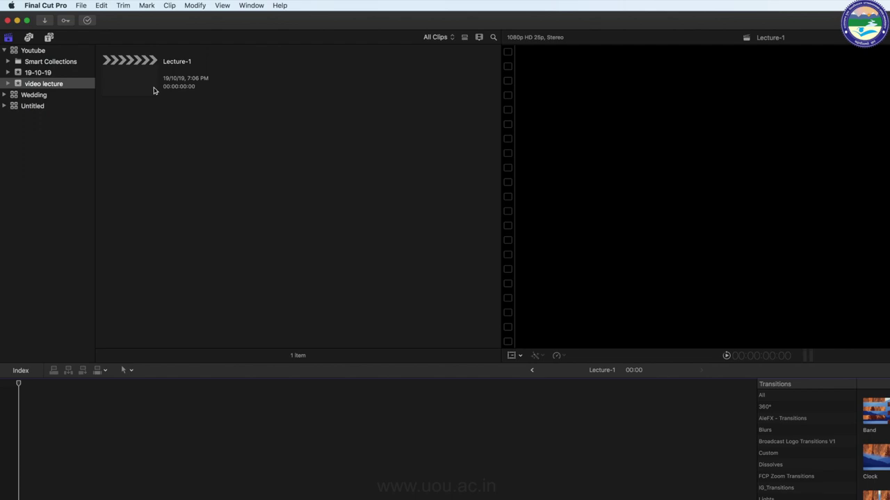
Step: Create an event named Wedding Editing in the Wedding library, including a new project with the 1080p HD, 1920x1080, 25p settings
right_click(64, 102)
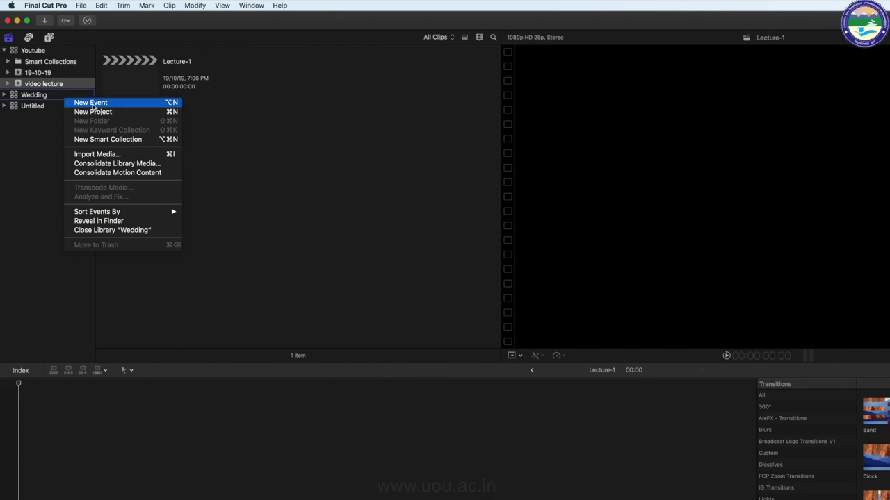
click(93, 105)
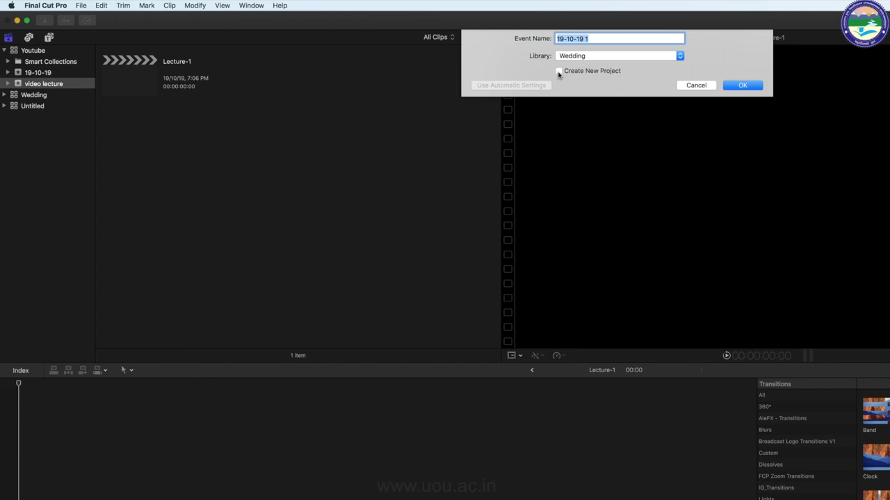
click(559, 71)
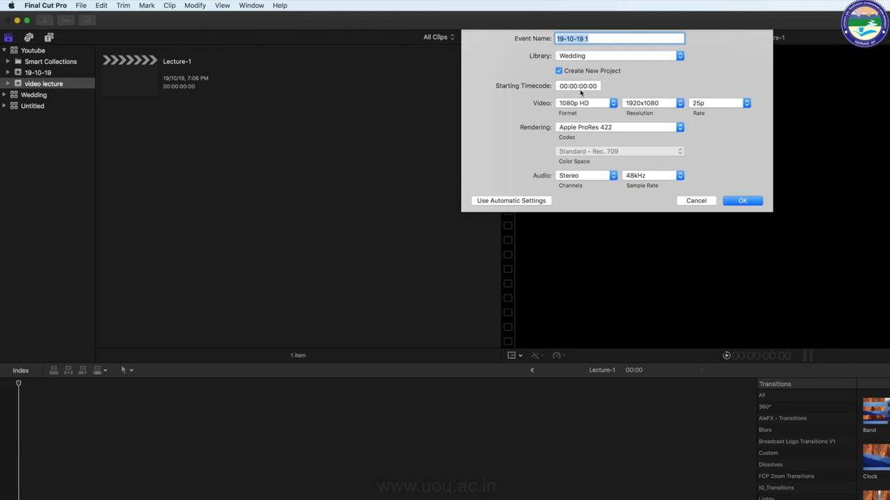
drag(595, 39, 556, 39)
text(Wedding Editing)
click(606, 57)
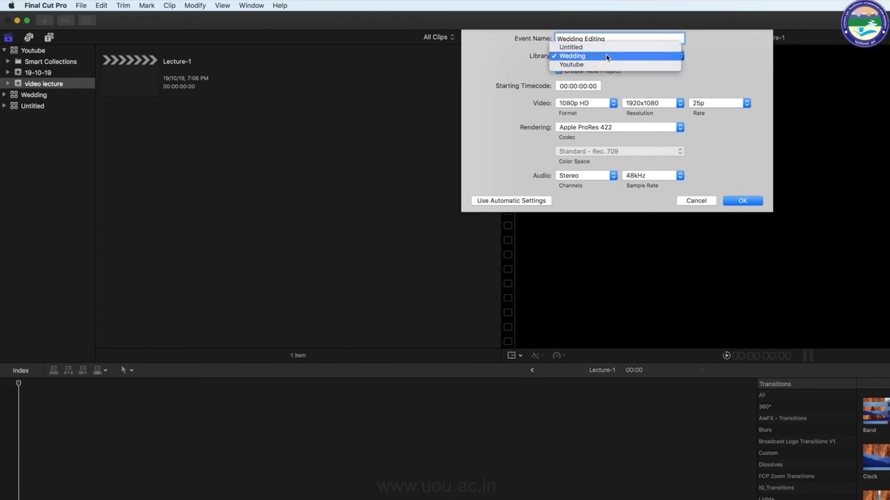
click(656, 90)
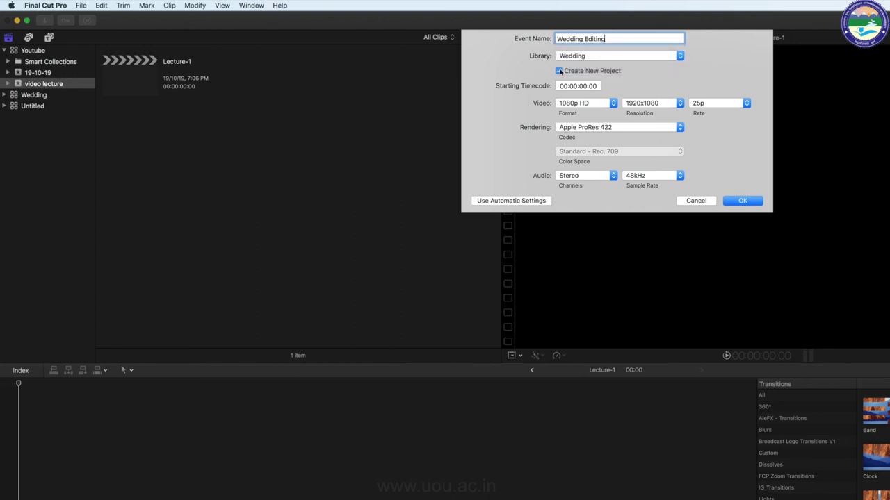
click(734, 200)
Step: Rename the untitled project in the Wedding library as Wedding Chapter-1
click(33, 97)
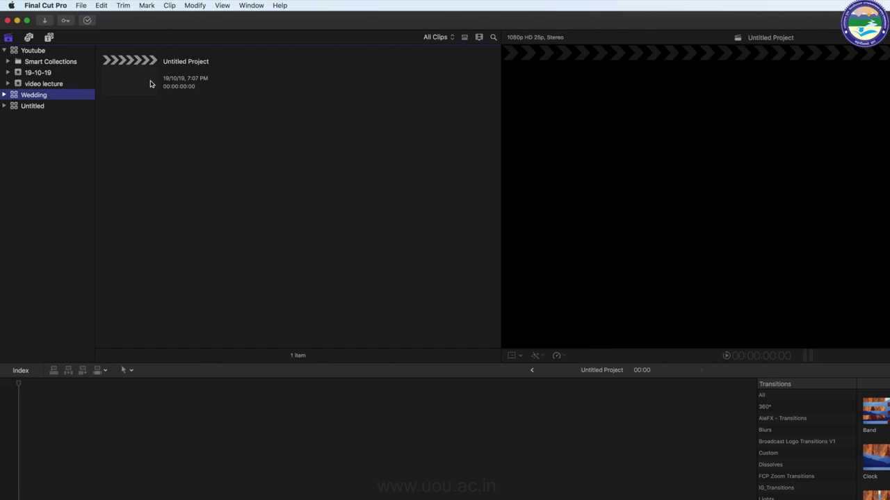
click(179, 63)
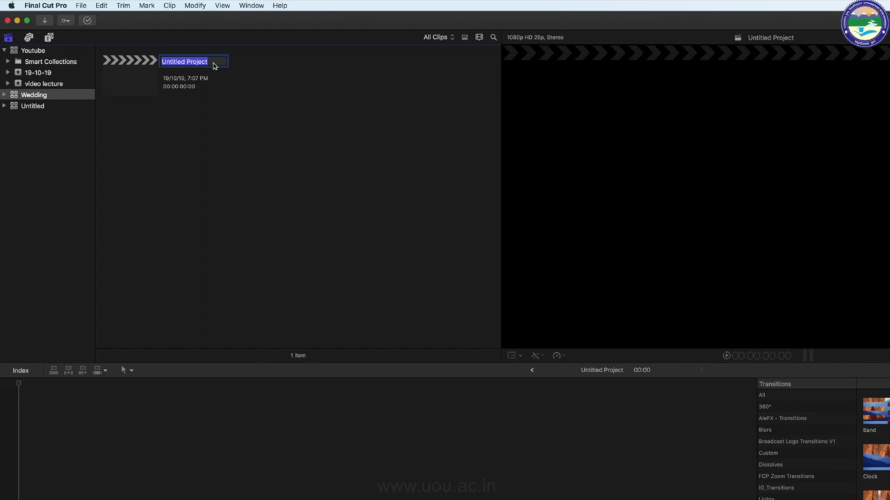
text(Wedding Chapter-1)
key(Return)
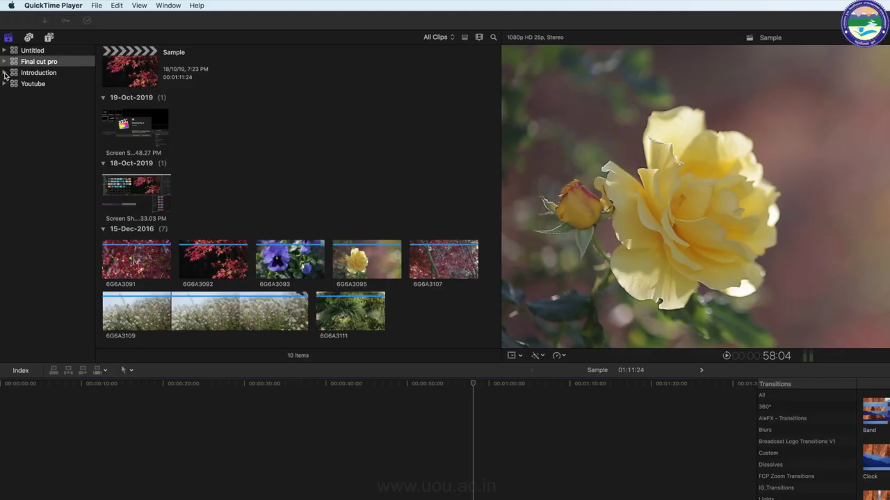
Step: Expand the Introduction library to show its events and open the Wedding library
click(5, 73)
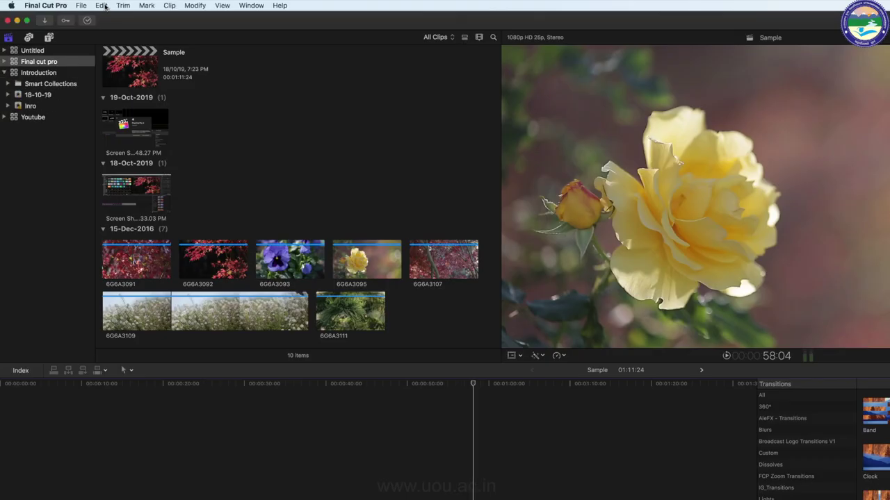
click(82, 5)
mouse_move(101, 17)
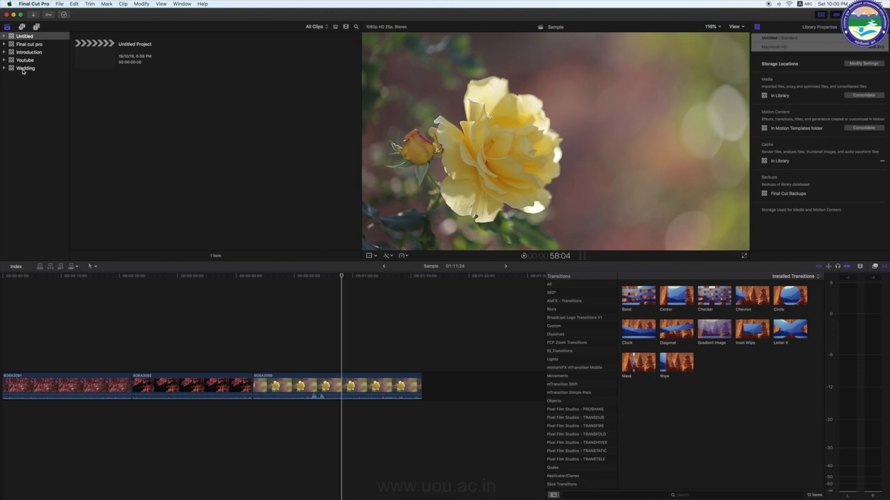
Step: Close the Wedding library so it is removed from the list of open libraries
click(24, 69)
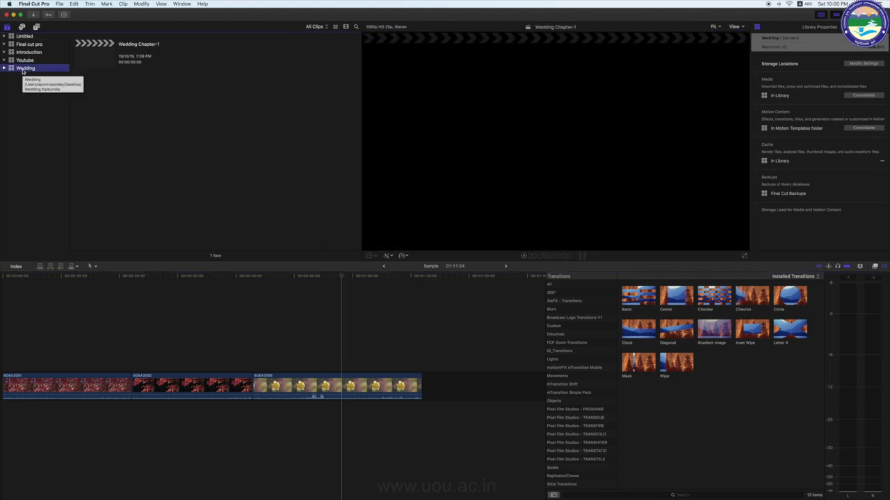
right_click(23, 71)
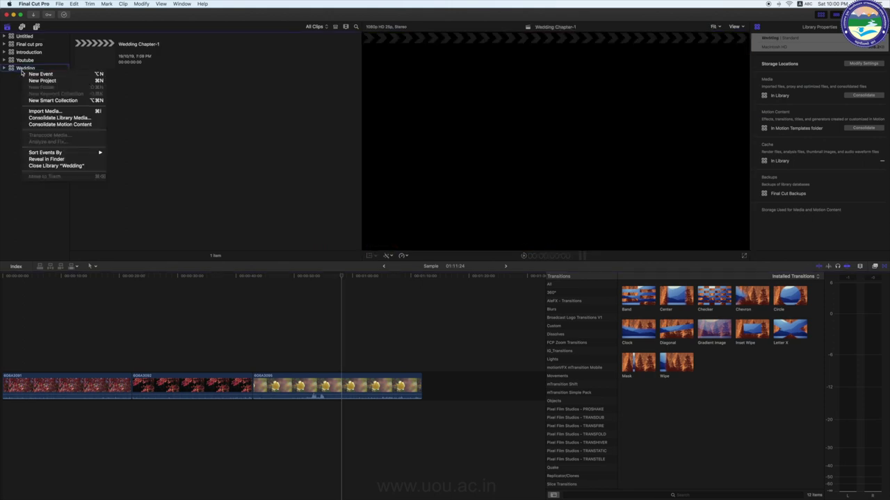
click(51, 165)
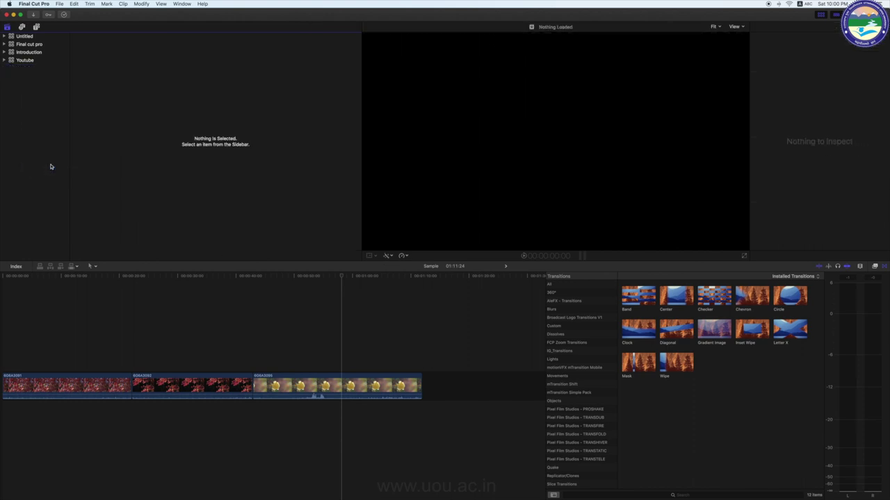